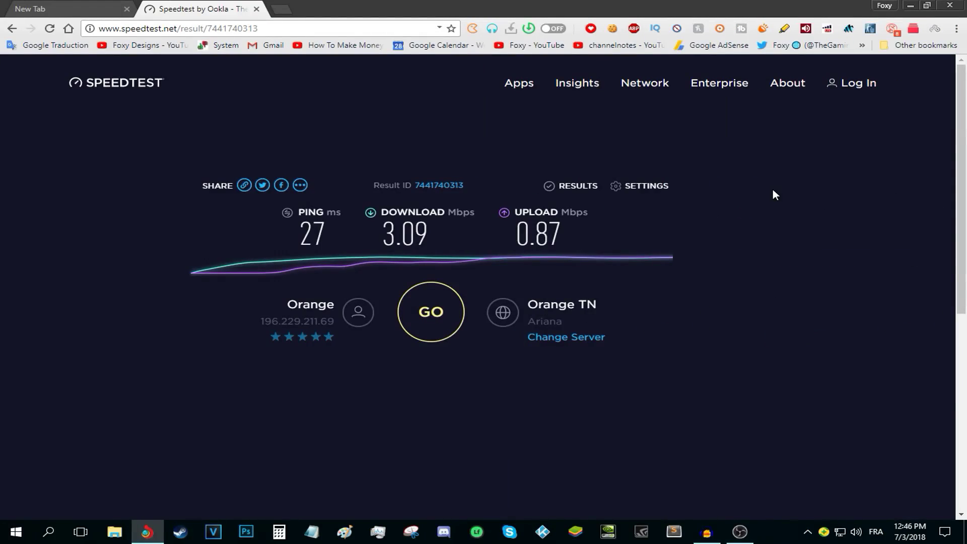
Switch between Chrome and OBS, ending back on the Speedtest results.
{"action": "left_click", "coordinate": [910, 6]}
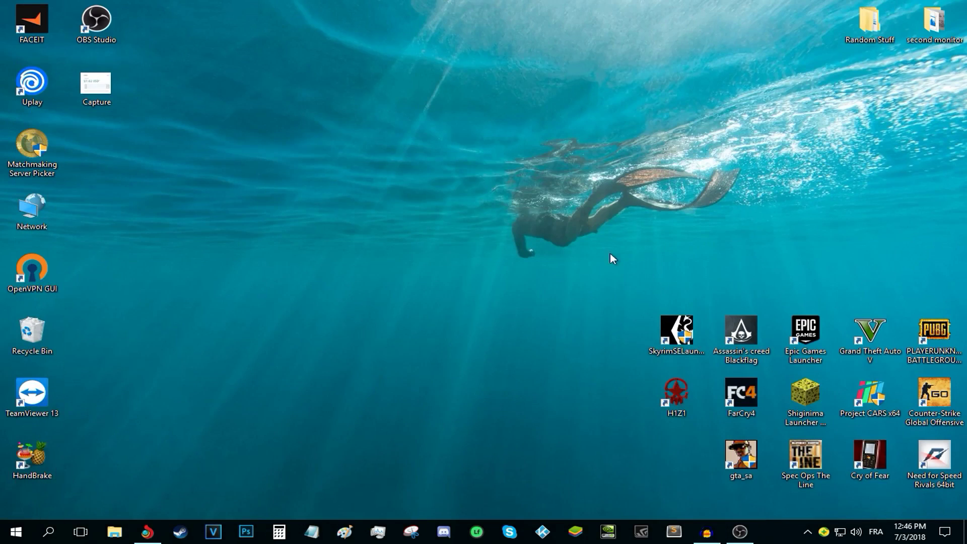
{"action": "left_click", "coordinate": [740, 532]}
{"action": "left_click", "coordinate": [148, 532]}
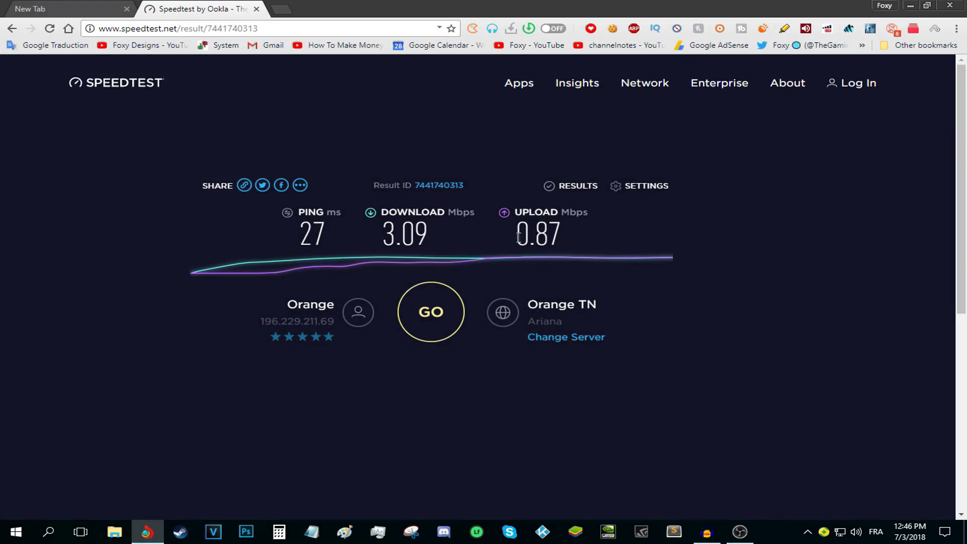
Highlight the 0.87 Mbps upload value, then minimize Chrome to reveal OBS.
{"action": "left_click_drag", "start_coordinate": [518, 236], "coordinate": [562, 237]}
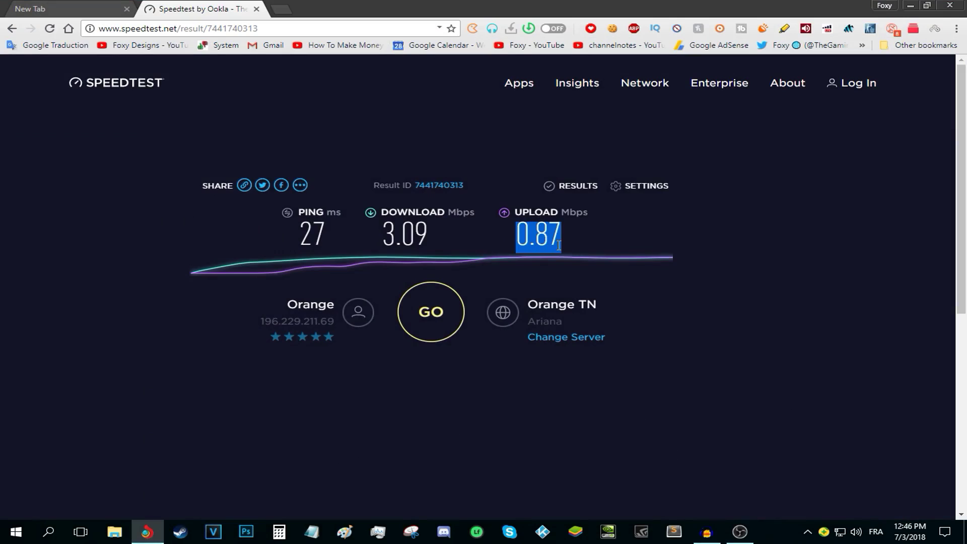
{"action": "left_click", "coordinate": [521, 236]}
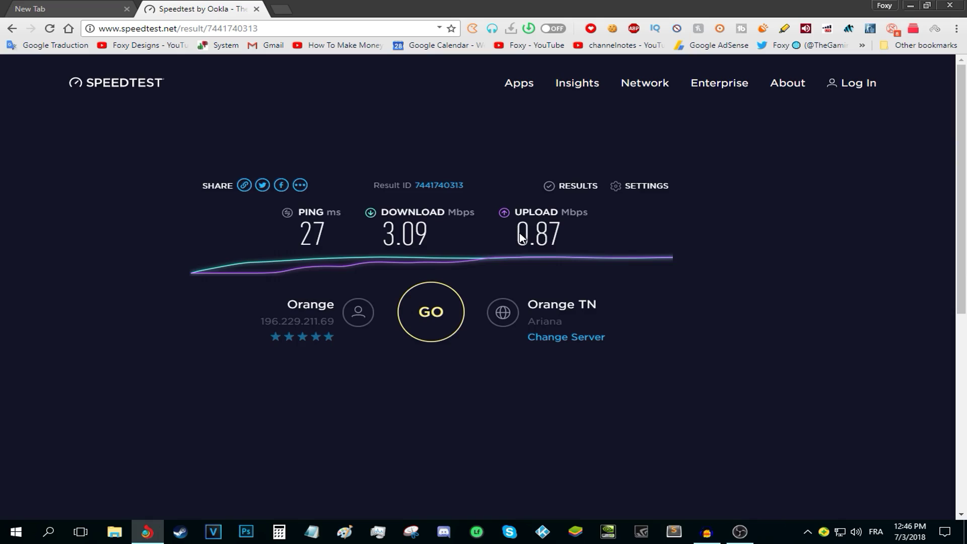
{"action": "left_click_drag", "start_coordinate": [515, 234], "coordinate": [564, 234]}
{"action": "left_click", "coordinate": [534, 235]}
{"action": "left_click", "coordinate": [911, 5]}
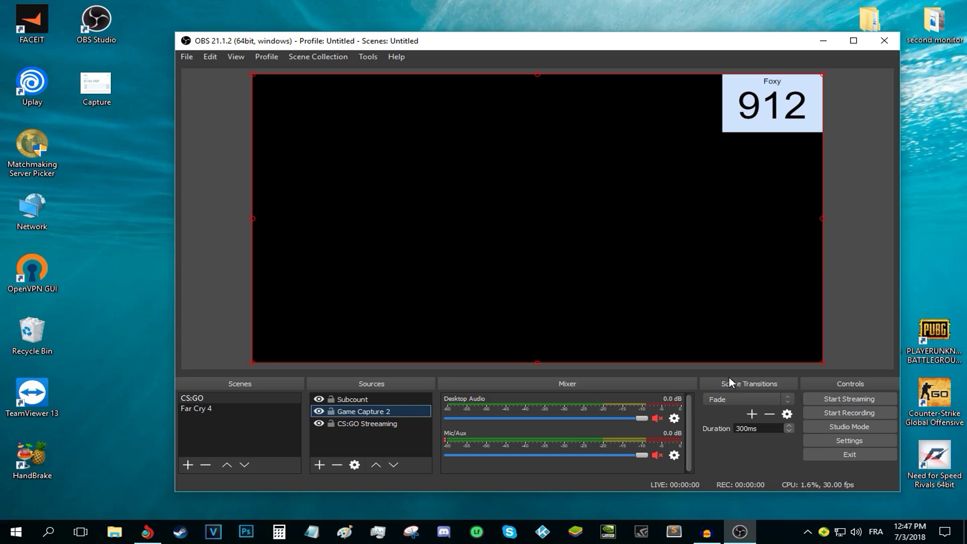
Open OBS Settings and confirm the General page theme stays Dark.
{"action": "left_click", "coordinate": [860, 443]}
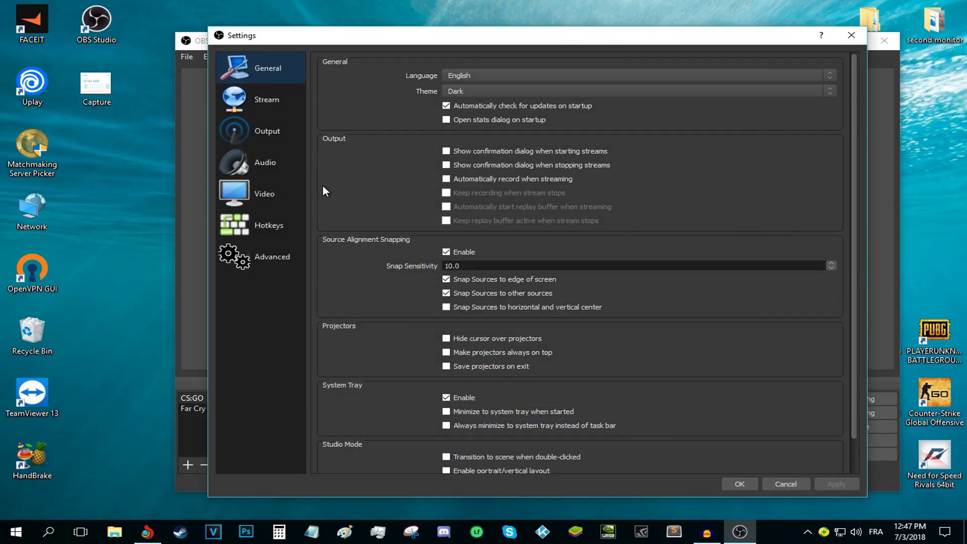
{"action": "left_click", "coordinate": [294, 104]}
{"action": "left_click", "coordinate": [287, 71]}
{"action": "left_click", "coordinate": [459, 92]}
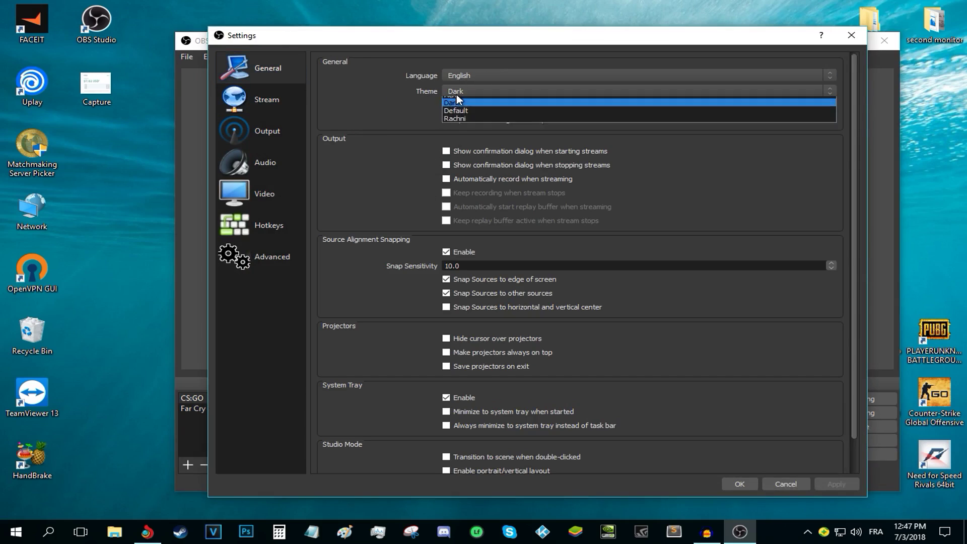
{"action": "left_click", "coordinate": [468, 90]}
On the Stream page, keep Twitch as service and EU: Milan, Italy as server.
{"action": "left_click", "coordinate": [257, 103]}
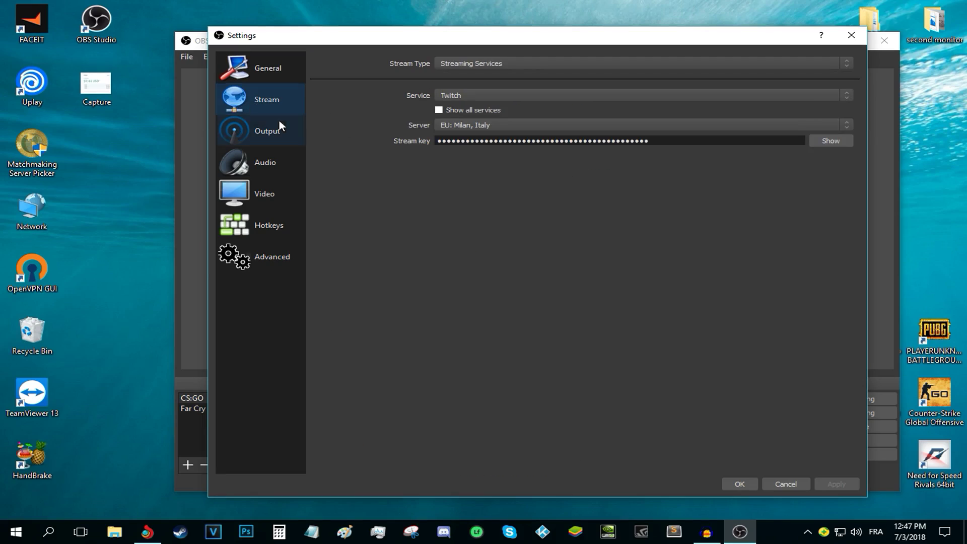
{"action": "left_click", "coordinate": [460, 96]}
{"action": "left_click", "coordinate": [458, 97]}
{"action": "left_click", "coordinate": [472, 125]}
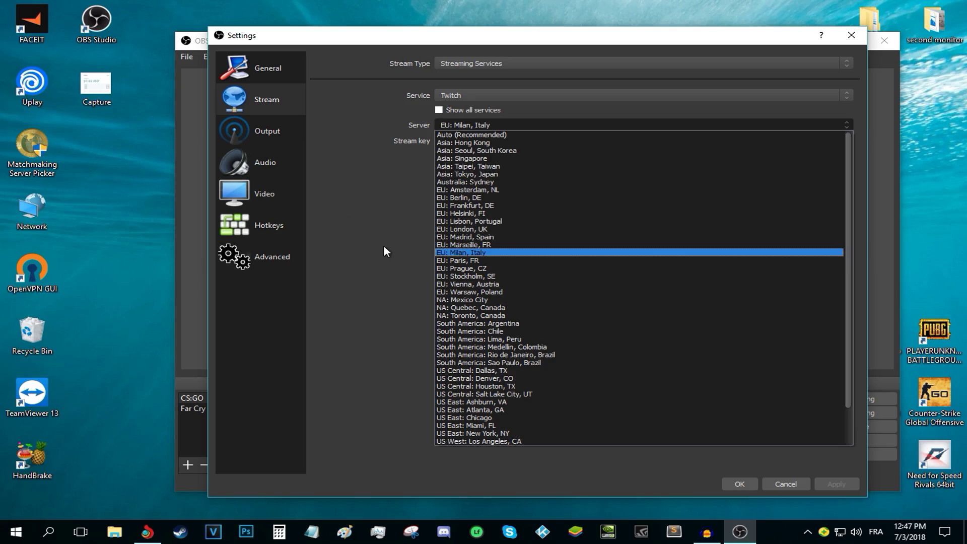
{"action": "left_click", "coordinate": [488, 252]}
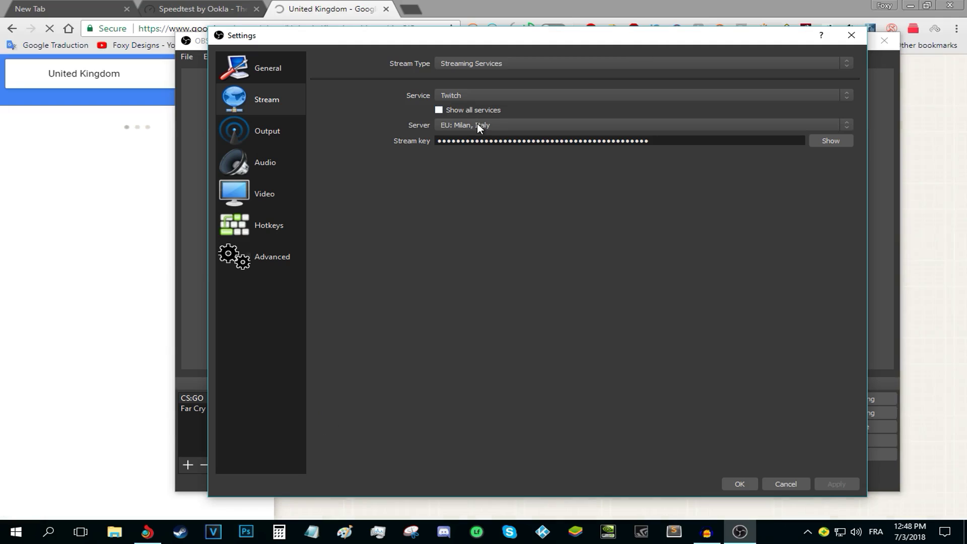
{"action": "left_click", "coordinate": [477, 125]}
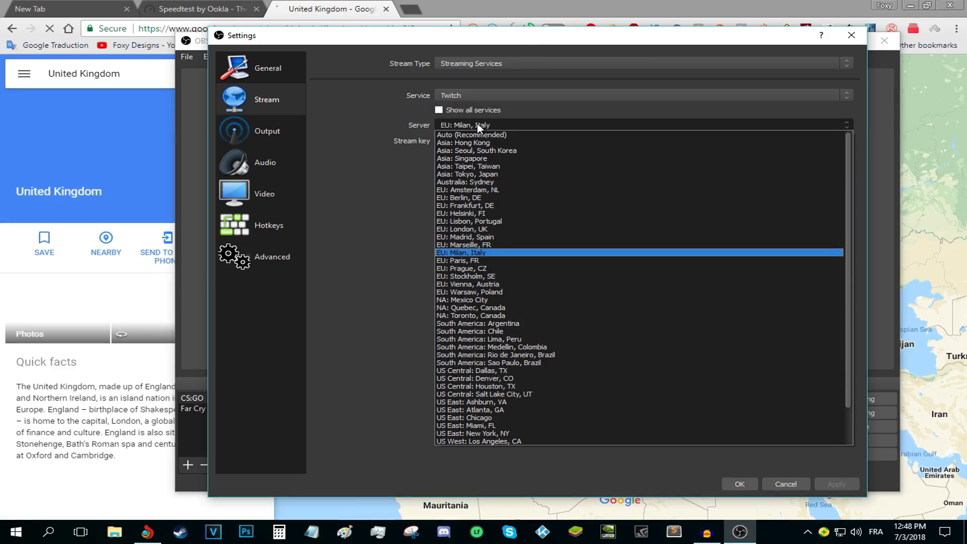
{"action": "left_click", "coordinate": [414, 265]}
{"action": "key", "text": "alt+Tab"}
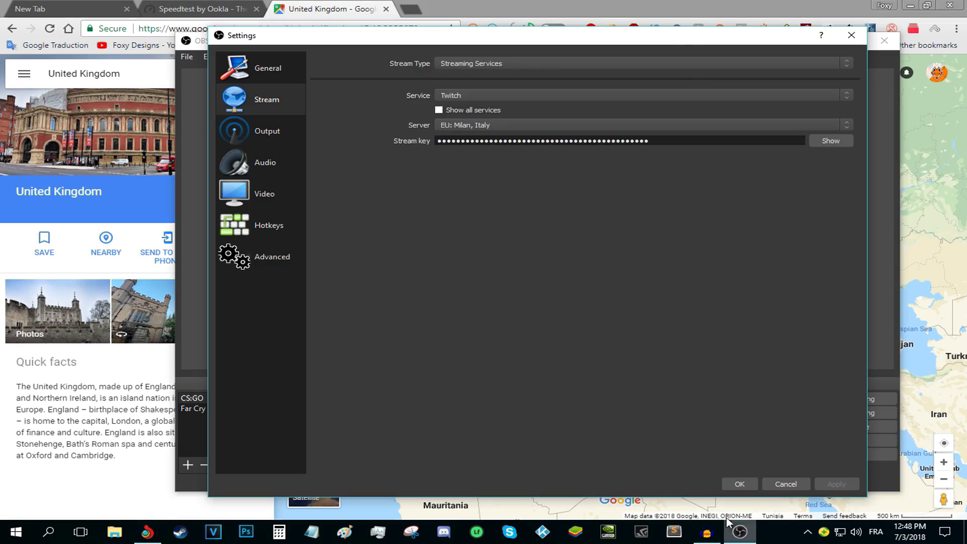
{"action": "left_click", "coordinate": [740, 531]}
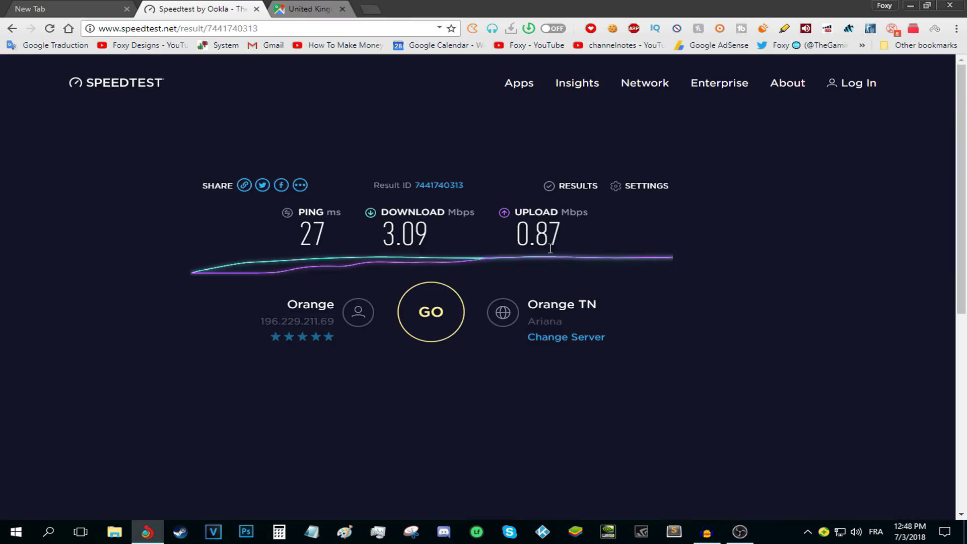
{"action": "left_click", "coordinate": [740, 529]}
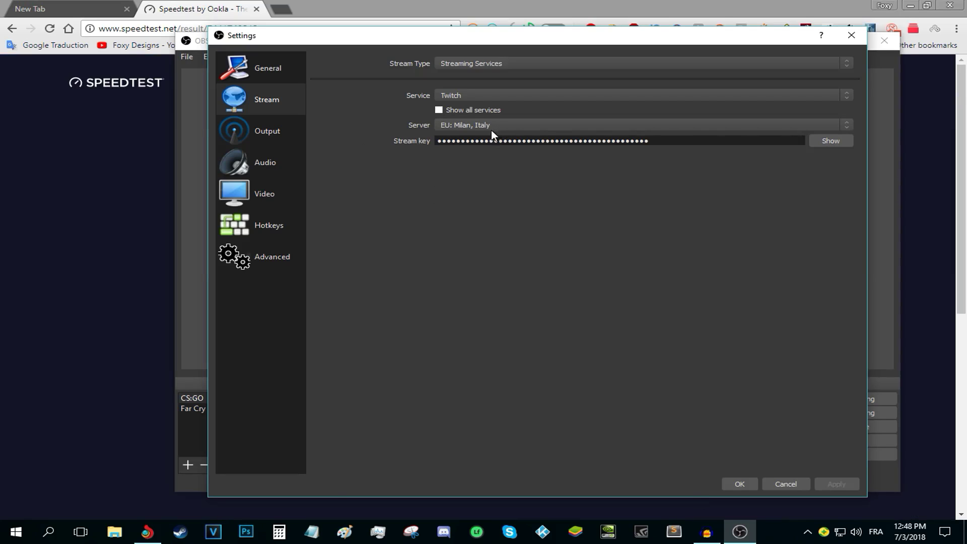
On the Output page, keep Advanced mode, the x264 encoder and CBR rate control.
{"action": "left_click", "coordinate": [284, 128]}
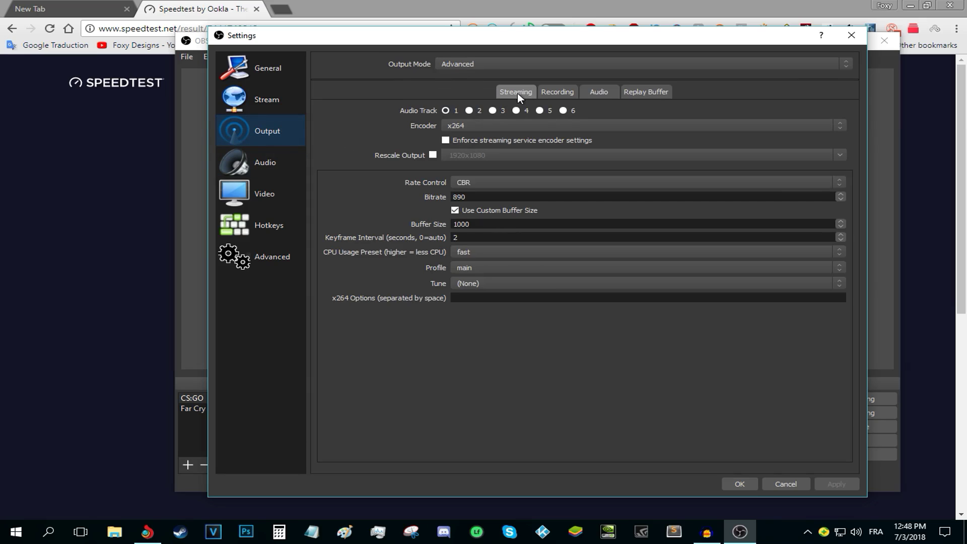
{"action": "left_click", "coordinate": [470, 59]}
{"action": "left_click", "coordinate": [443, 75]}
{"action": "left_click", "coordinate": [480, 125]}
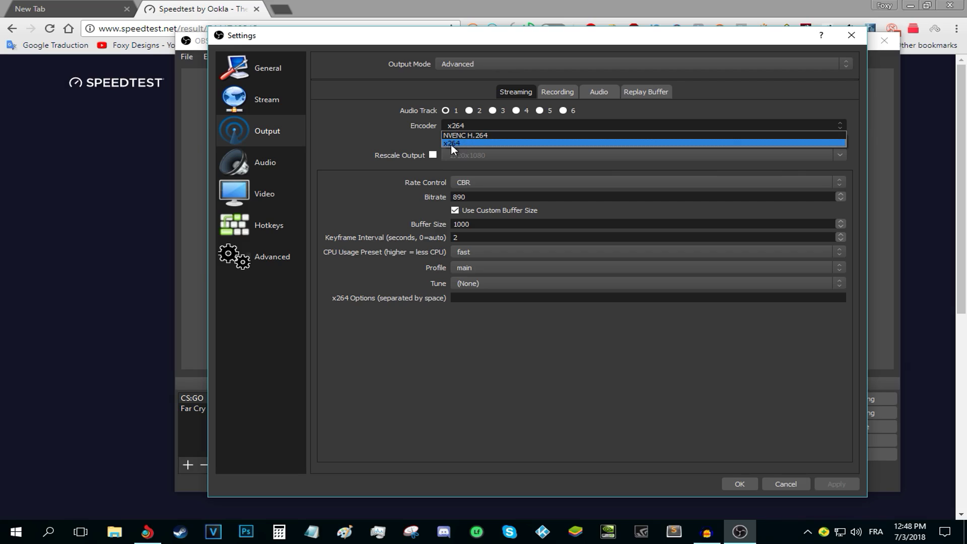
{"action": "left_click", "coordinate": [464, 142]}
{"action": "left_click", "coordinate": [463, 126]}
{"action": "left_click", "coordinate": [460, 143]}
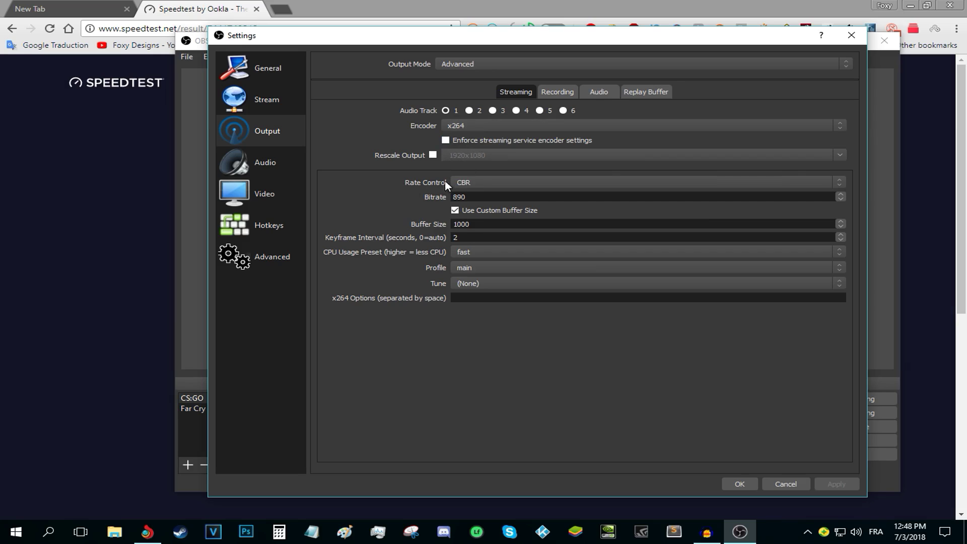
{"action": "left_click", "coordinate": [476, 183]}
{"action": "left_click", "coordinate": [466, 189]}
Copy the 0.87 upload value and compute 0.87*1000 in a Chrome address bar.
{"action": "left_click", "coordinate": [384, 6]}
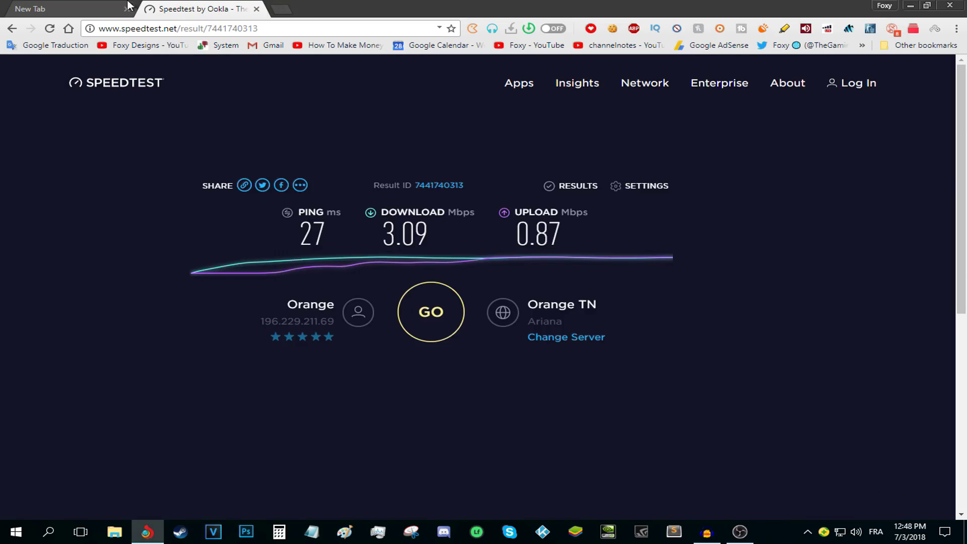
{"action": "left_click", "coordinate": [101, 9]}
{"action": "key", "text": "ctrl+Tab"}
{"action": "left_click_drag", "start_coordinate": [510, 236], "coordinate": [567, 240]}
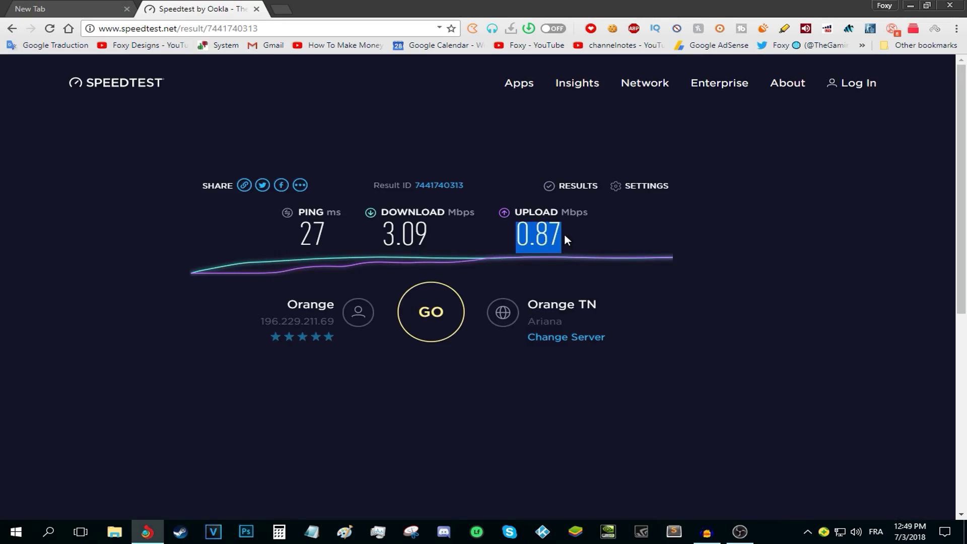
{"action": "right_click", "coordinate": [548, 237]}
{"action": "left_click", "coordinate": [551, 242]}
{"action": "left_click", "coordinate": [76, 8]}
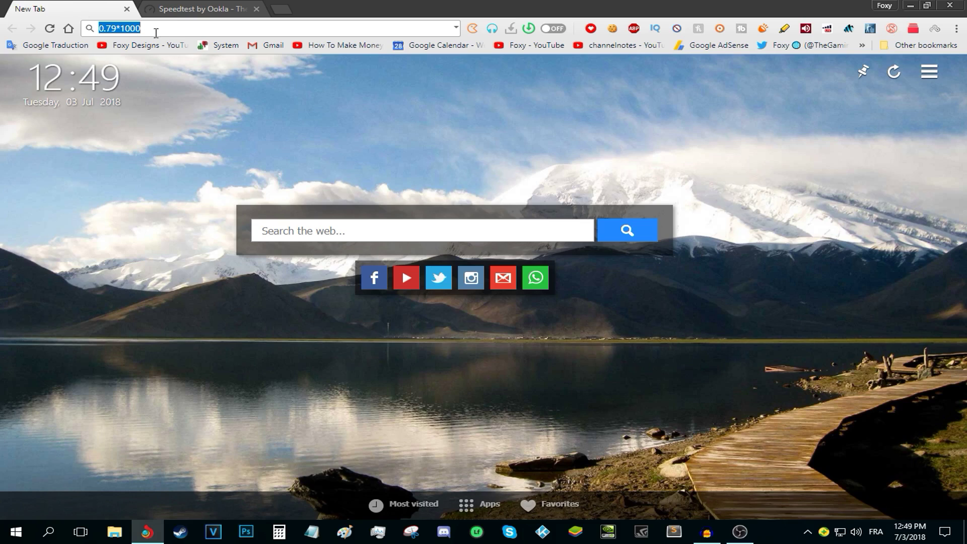
{"action": "right_click", "coordinate": [176, 28]}
{"action": "left_click", "coordinate": [204, 87]}
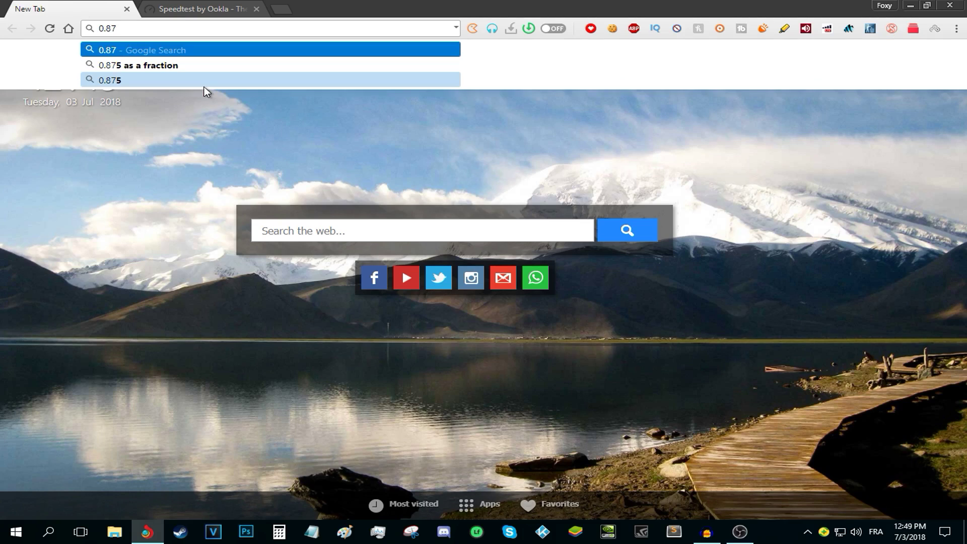
{"action": "type", "text": "*1000"}
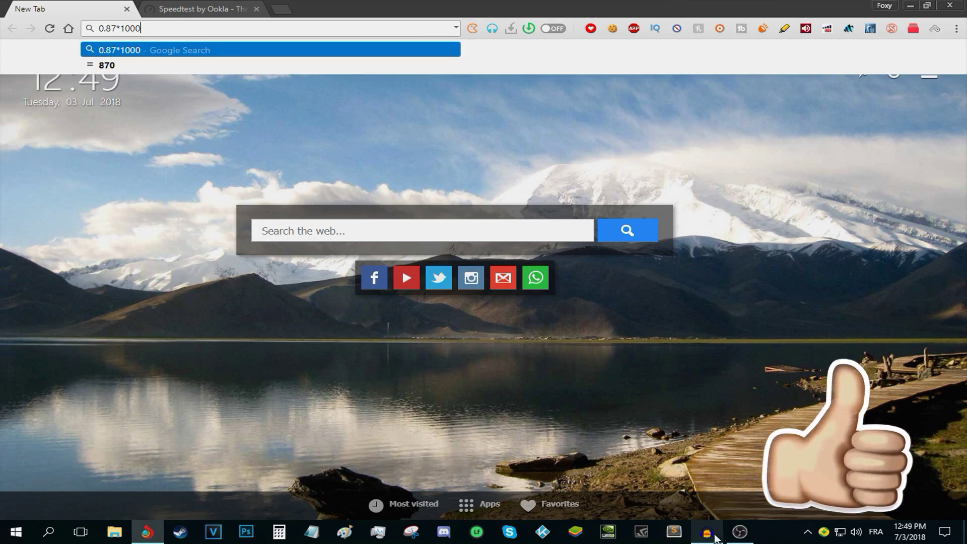
Enter 890 as the OBS streaming bitrate, then revisit the 0.87*1000 calculation tab.
{"action": "left_click", "coordinate": [740, 532]}
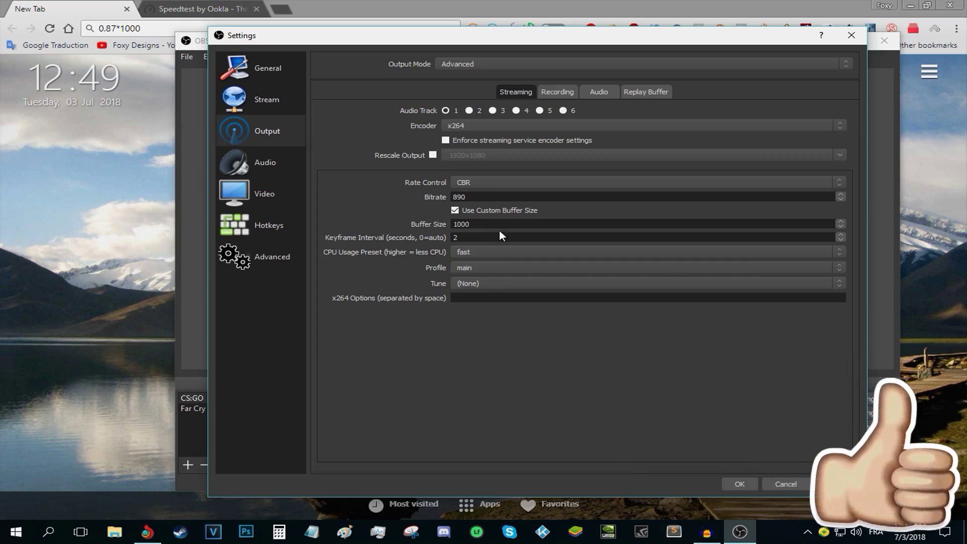
{"action": "type", "text": "890"}
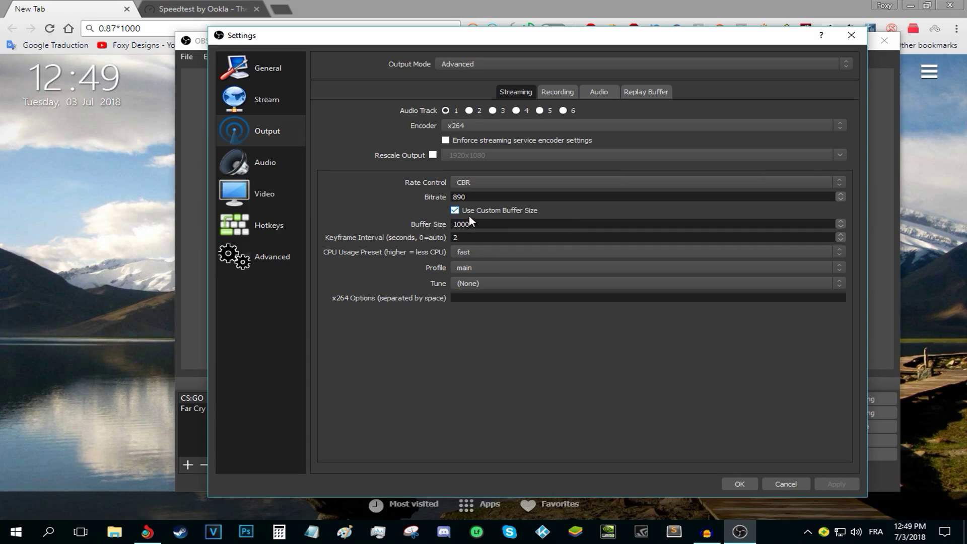
{"action": "left_click_drag", "start_coordinate": [469, 223], "coordinate": [431, 227]}
{"action": "key", "text": "alt+Tab"}
{"action": "key", "text": "ctrl+Tab"}
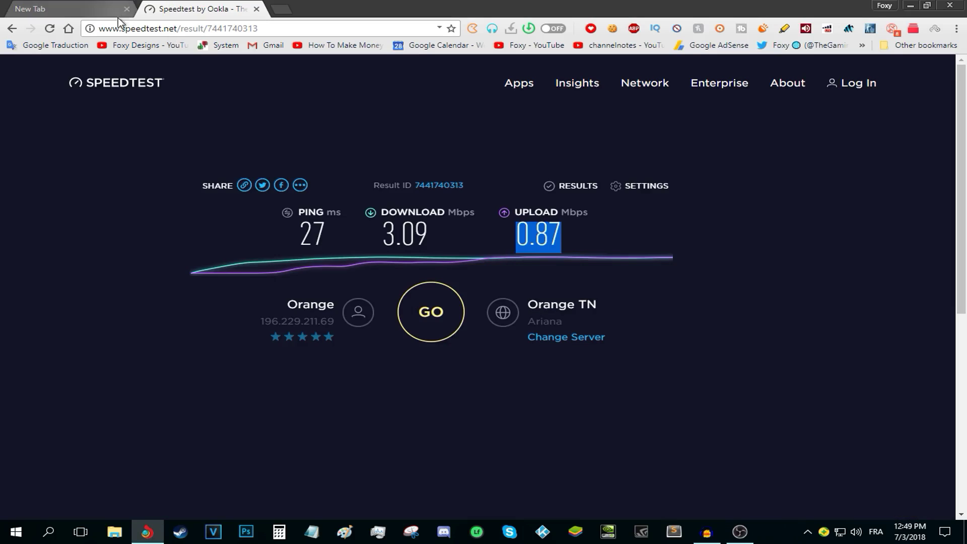
{"action": "key", "text": "ctrl+shift+Tab"}
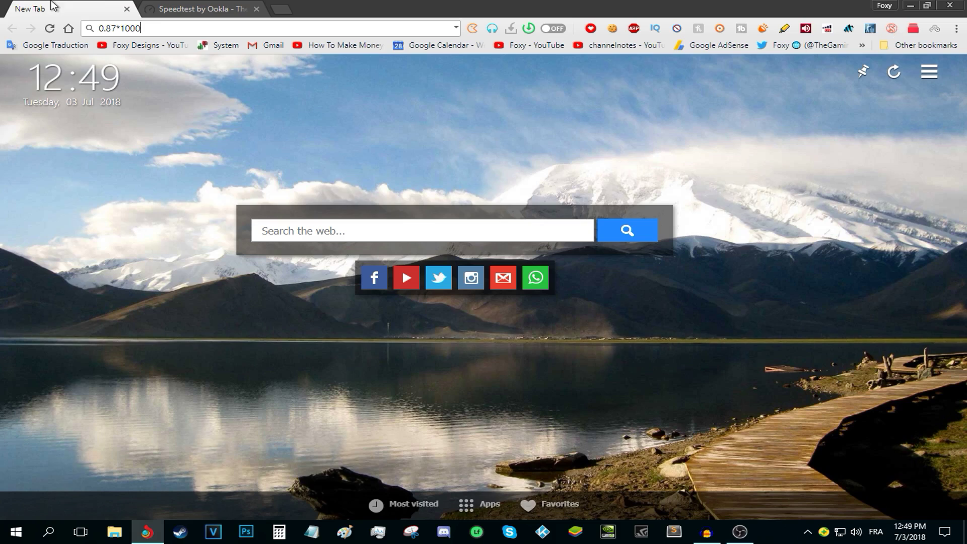
Back in OBS output settings, confirm keyframe interval 2 and leave the CPU preset at fast.
{"action": "left_click", "coordinate": [911, 5]}
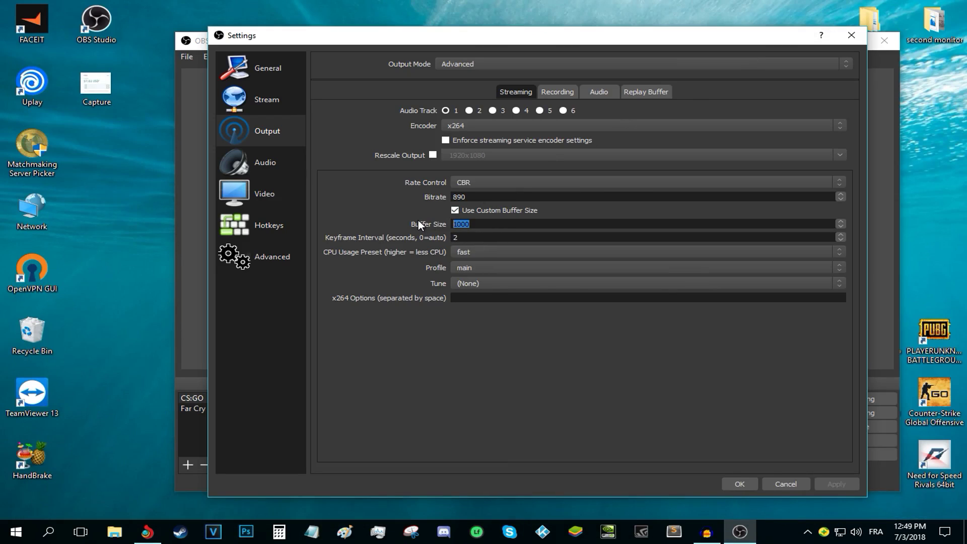
{"action": "key", "text": "Tab"}
{"action": "left_click", "coordinate": [483, 251]}
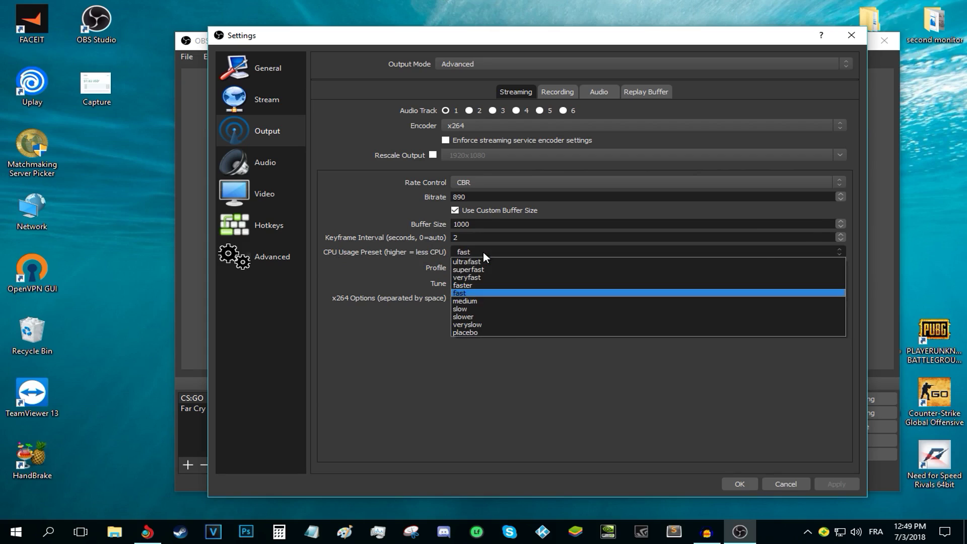
{"action": "left_click", "coordinate": [478, 294]}
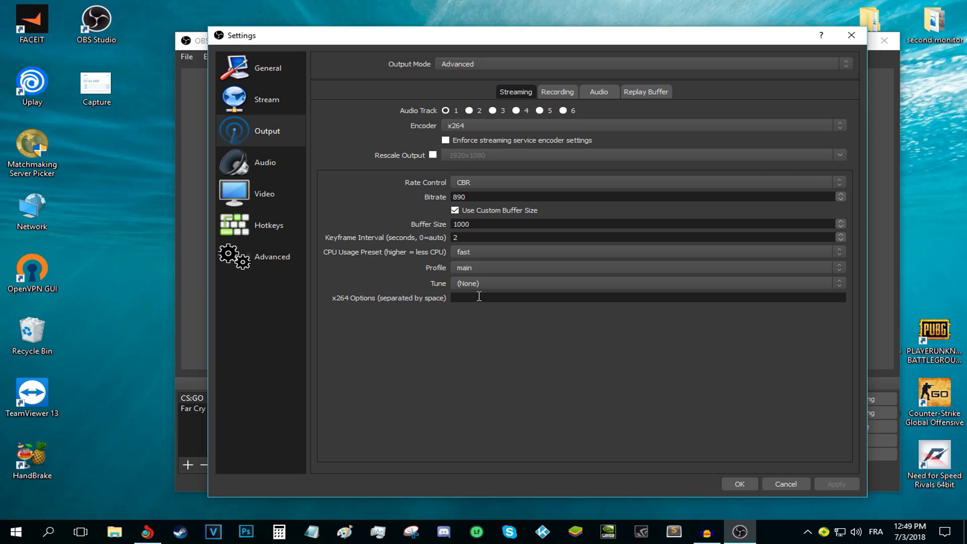
{"action": "left_click", "coordinate": [462, 254]}
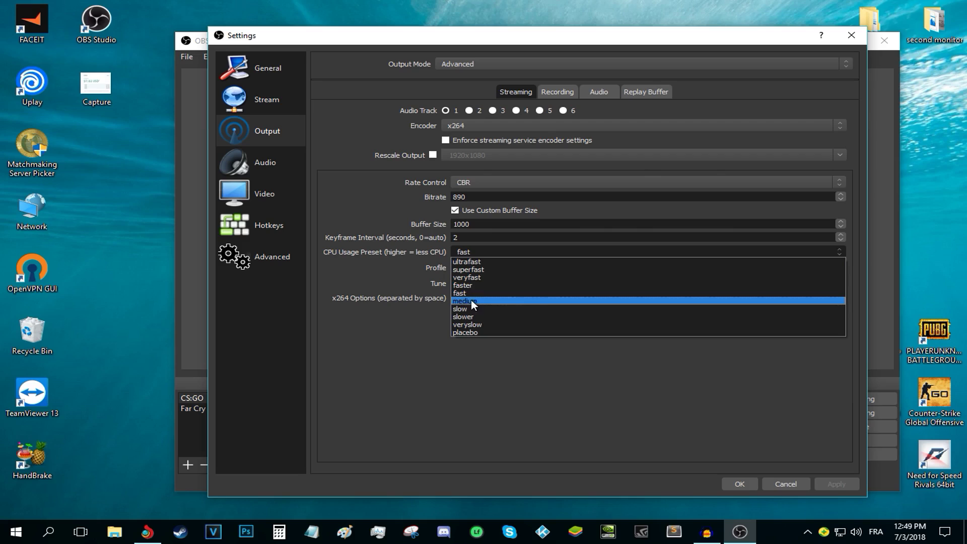
{"action": "left_click", "coordinate": [396, 285]}
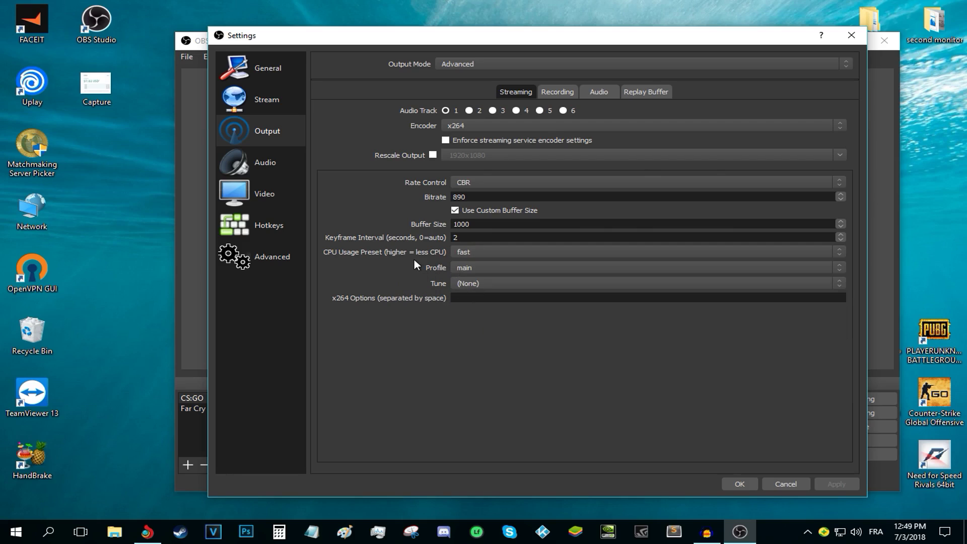
{"action": "left_click", "coordinate": [483, 254]}
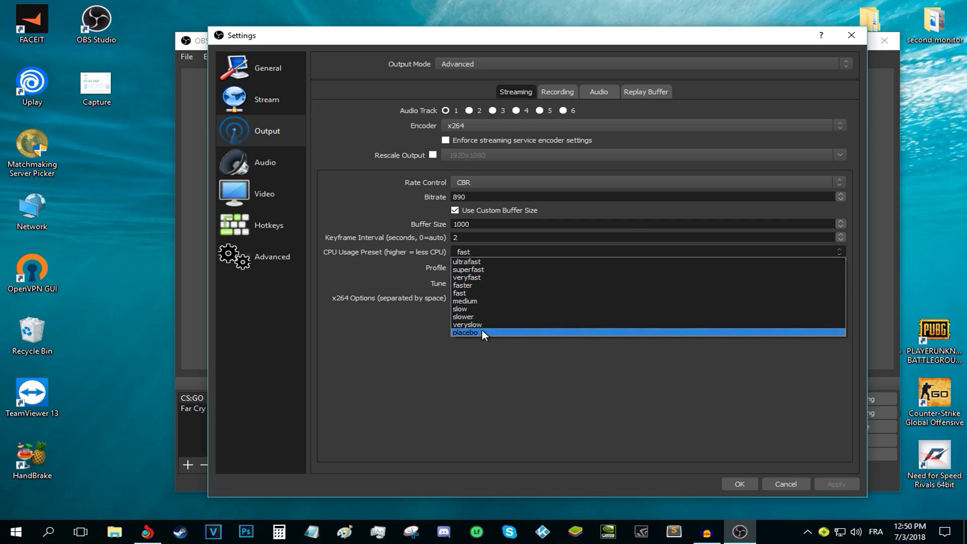
{"action": "left_click", "coordinate": [483, 293]}
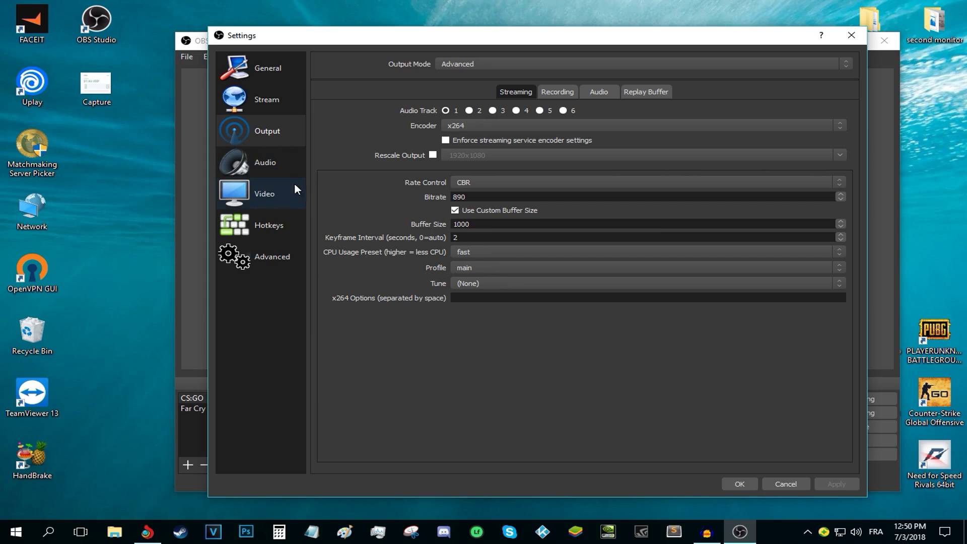
On OBS's Audio page, keep the sample rate at 44.1 kHz.
{"action": "left_click", "coordinate": [301, 169]}
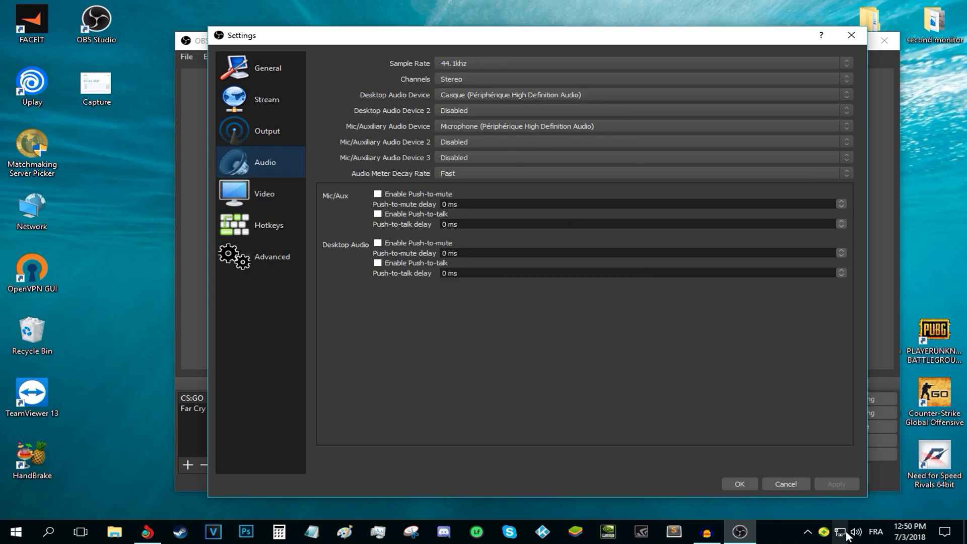
{"action": "left_click", "coordinate": [479, 63]}
{"action": "left_click", "coordinate": [478, 63]}
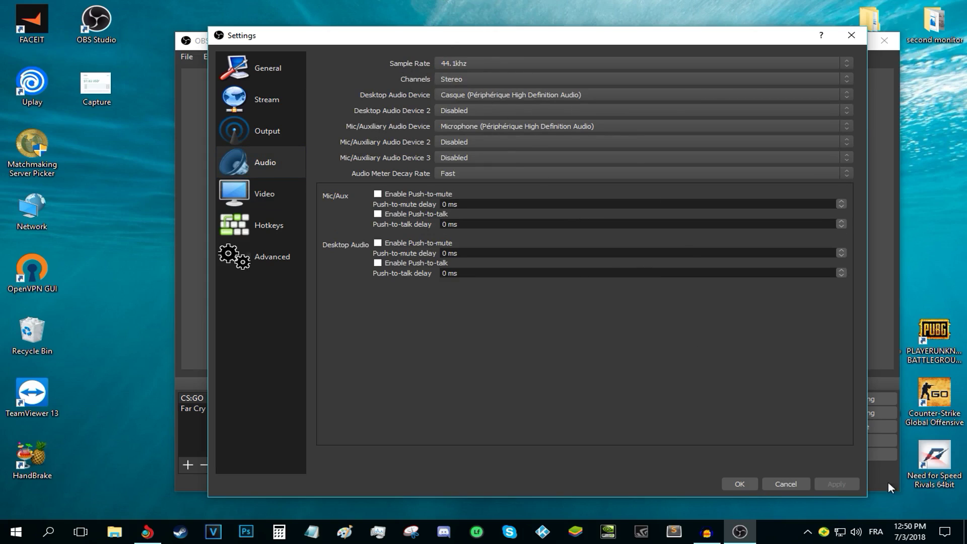
Bring up the Windows taskbar sound options menu.
{"action": "right_click", "coordinate": [854, 535]}
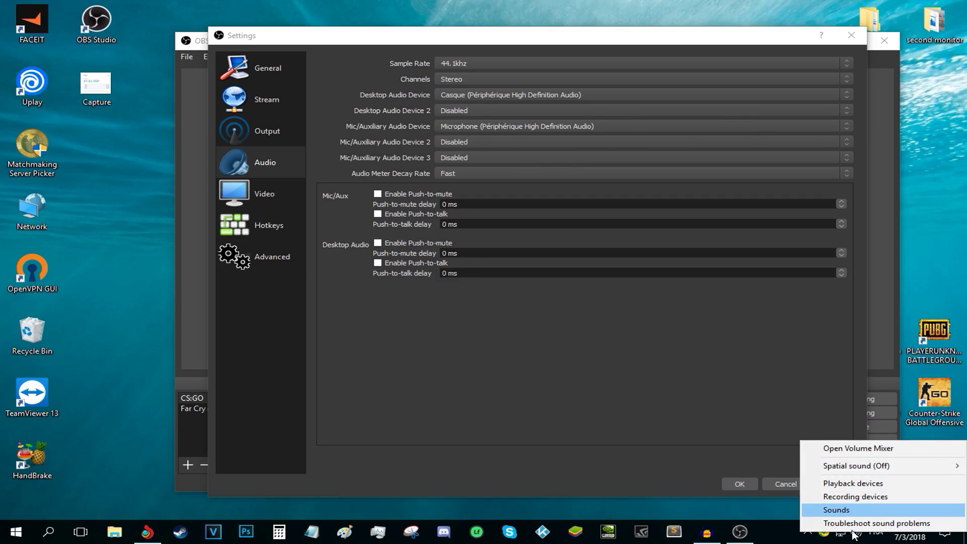
{"action": "left_click", "coordinate": [865, 531]}
{"action": "right_click", "coordinate": [855, 532]}
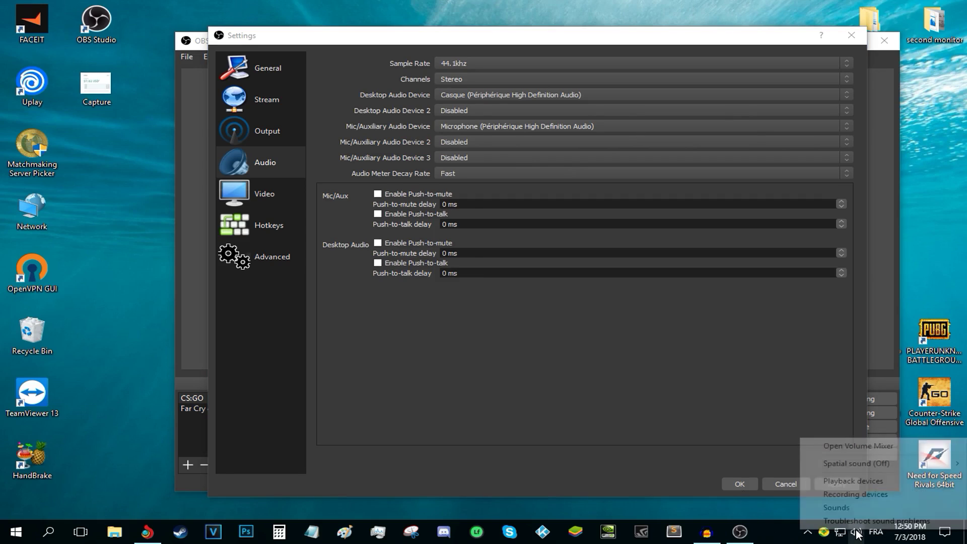
Confirm the default microphone's format is 2 channel, 16 bit, 44100 Hz, then close the dialogs.
{"action": "left_click", "coordinate": [861, 494]}
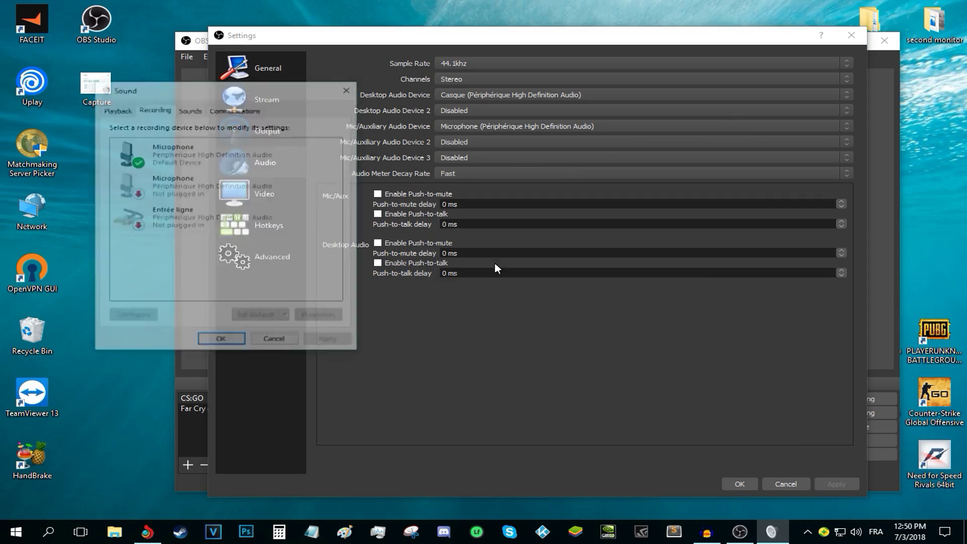
{"action": "right_click", "coordinate": [209, 148]}
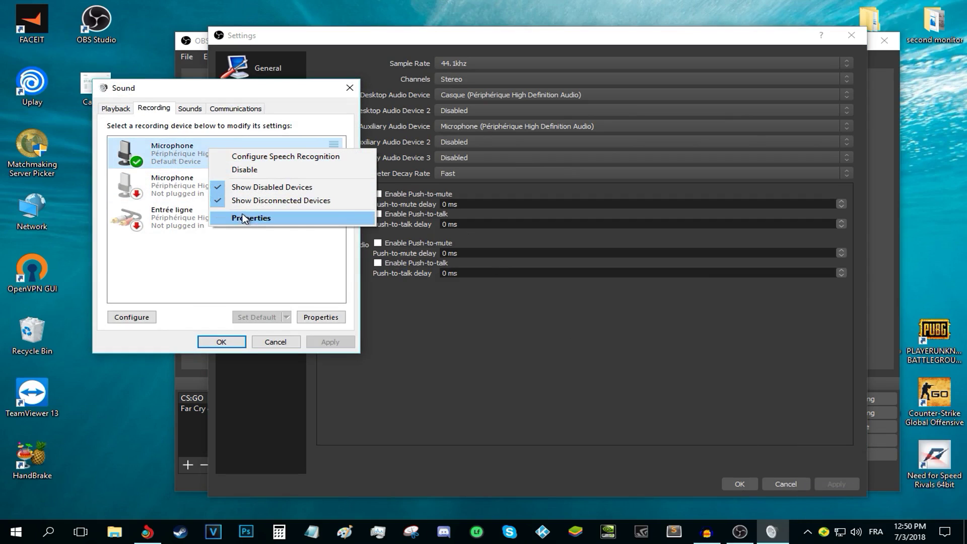
{"action": "left_click", "coordinate": [236, 218]}
{"action": "left_click", "coordinate": [214, 156]}
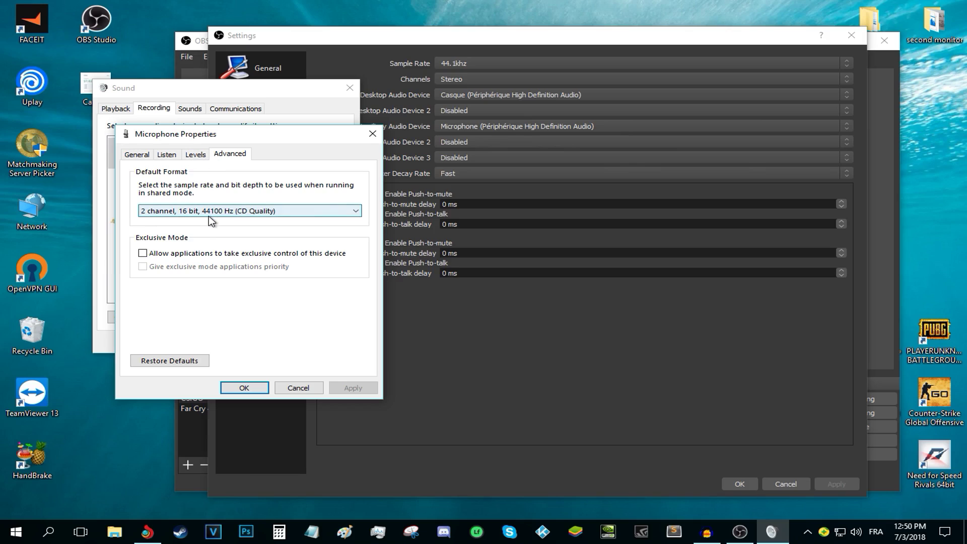
{"action": "key", "text": "Escape"}
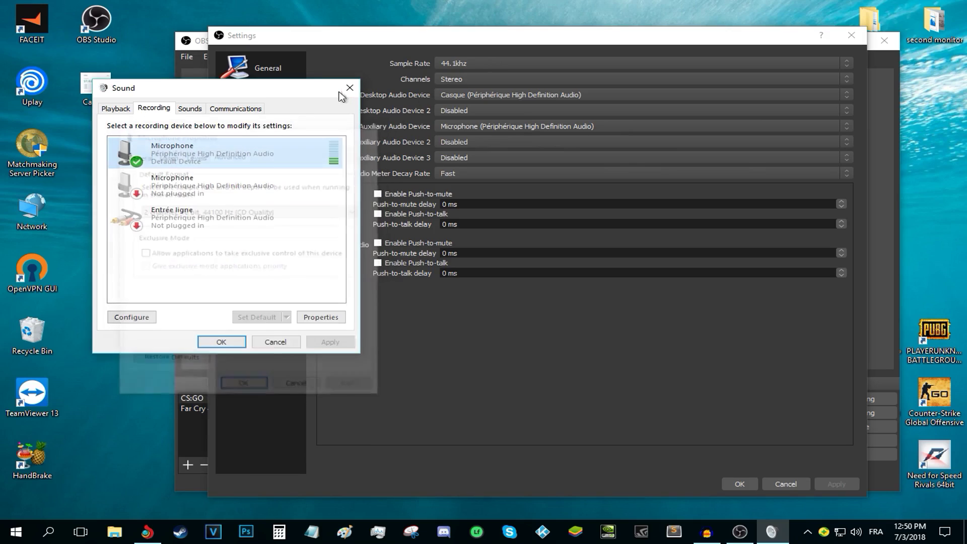
{"action": "key", "text": "Escape"}
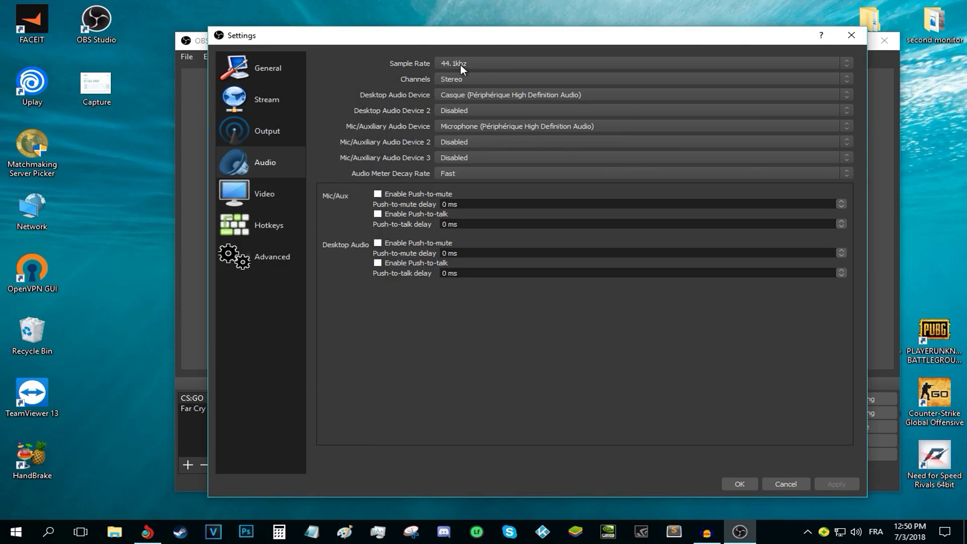
{"action": "left_click", "coordinate": [460, 65]}
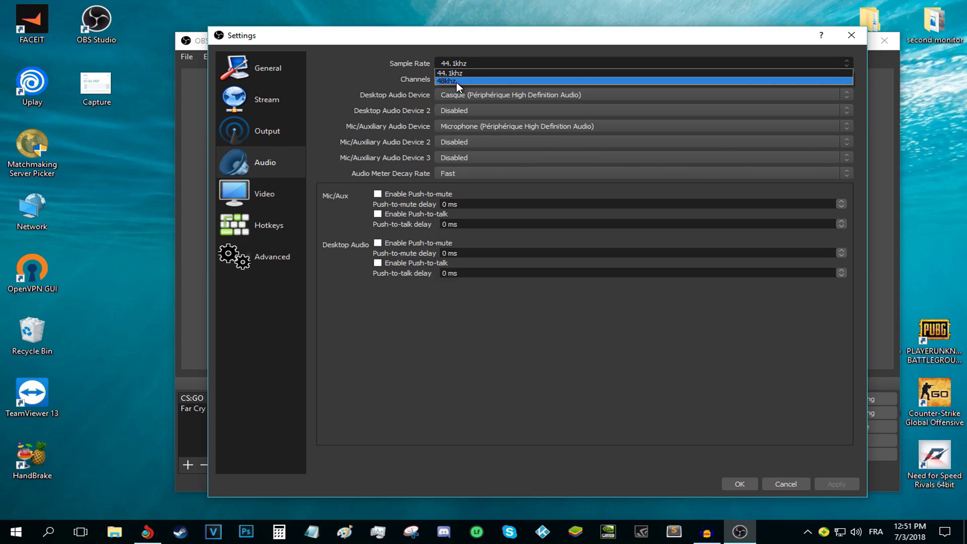
{"action": "left_click", "coordinate": [453, 73]}
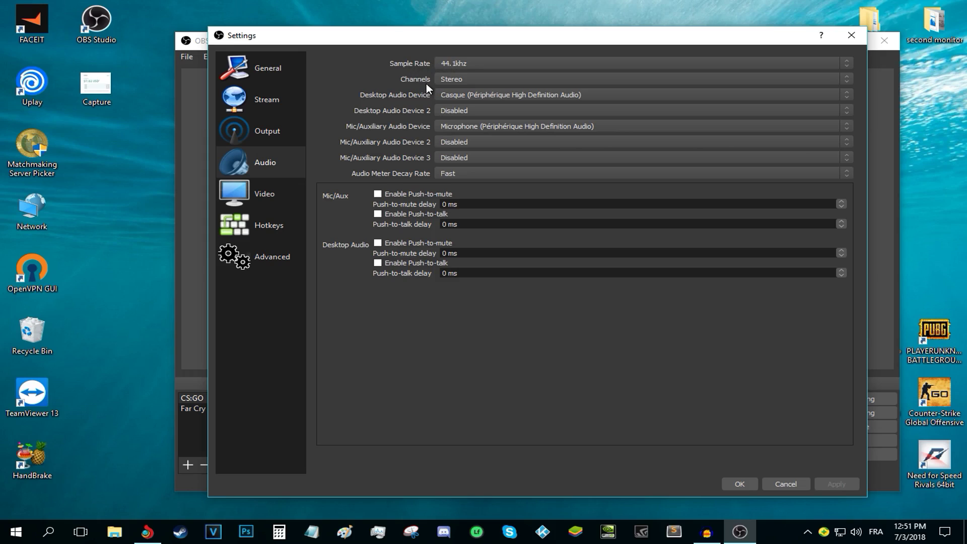
{"action": "left_click", "coordinate": [467, 97]}
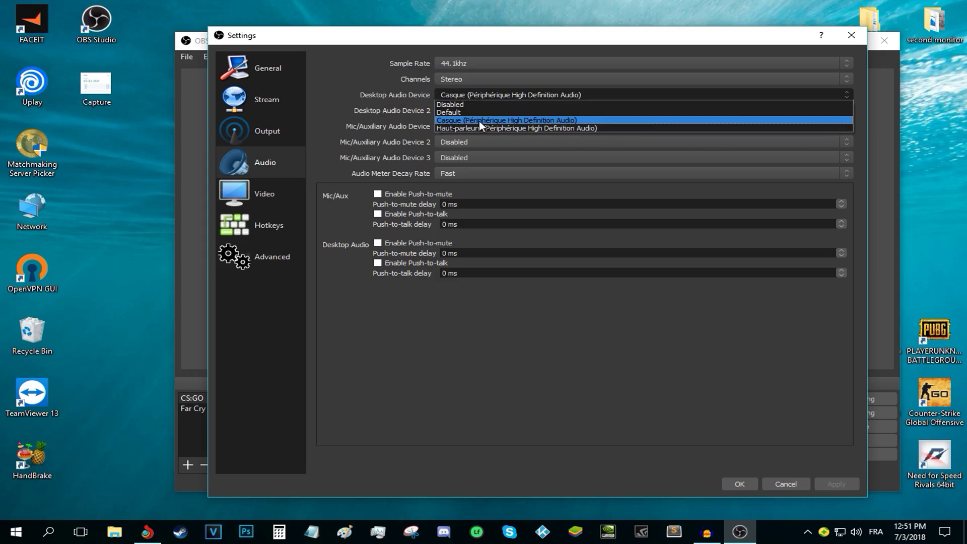
{"action": "left_click", "coordinate": [479, 121]}
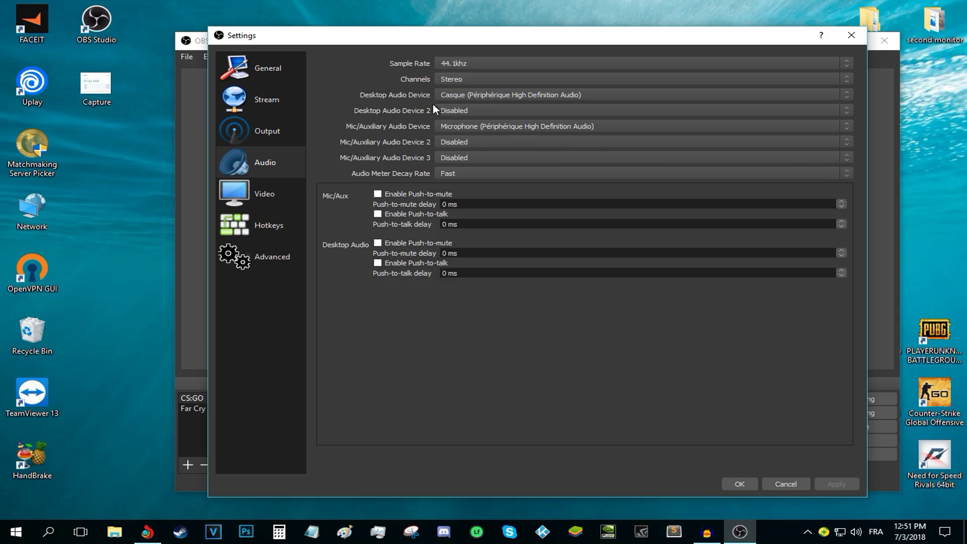
{"action": "left_click", "coordinate": [446, 126]}
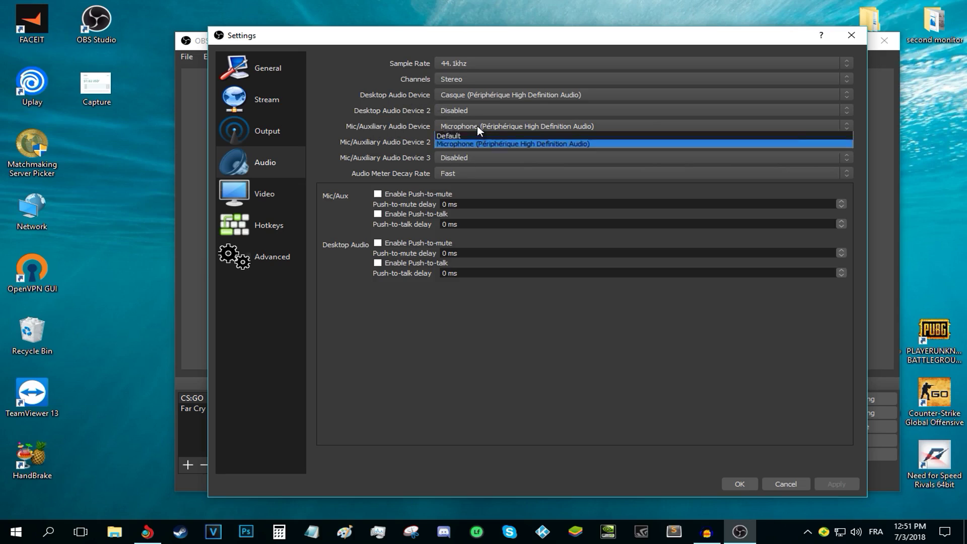
{"action": "left_click", "coordinate": [464, 151]}
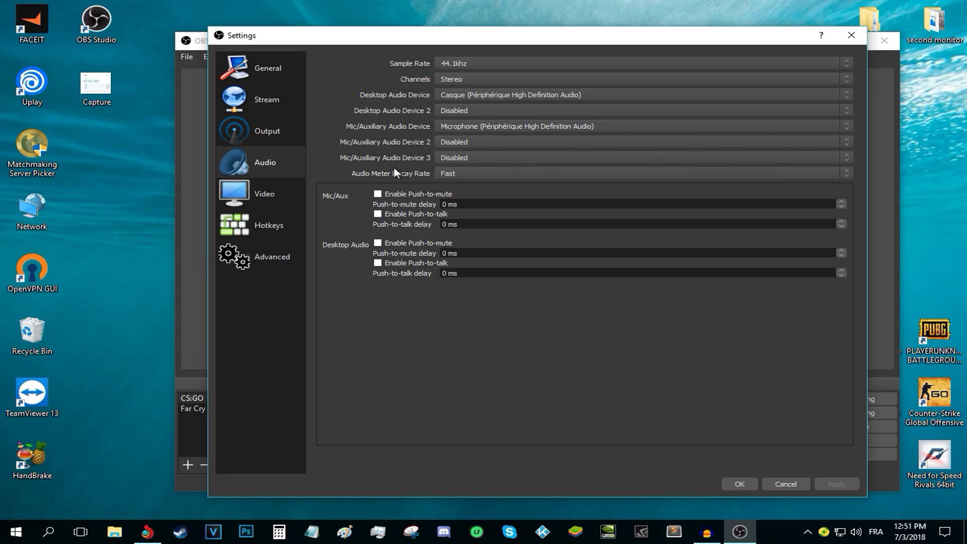
{"action": "left_click", "coordinate": [266, 190]}
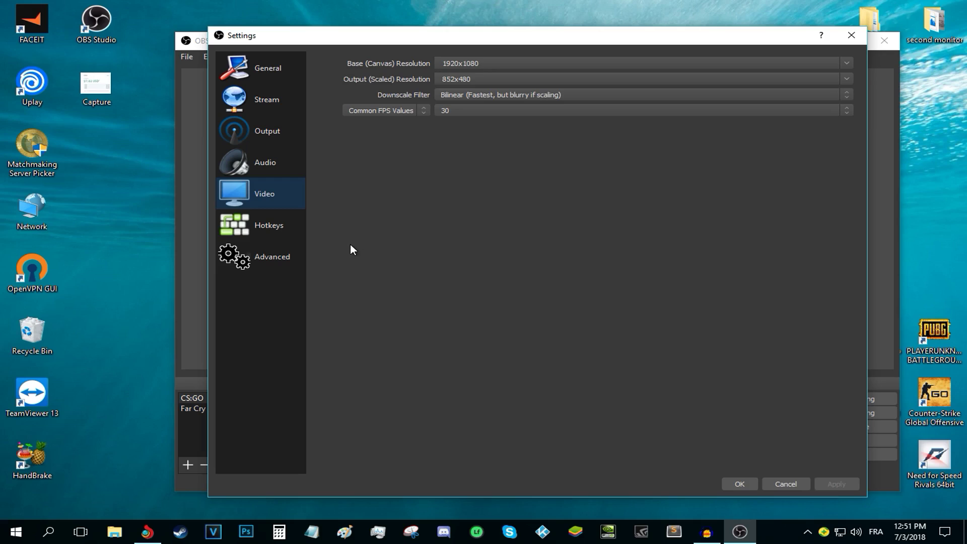
Check the 1920x1080 base and 852x480 output resolutions, then go to the Twitch bitrate search.
{"action": "left_click", "coordinate": [491, 65]}
{"action": "left_click", "coordinate": [503, 80]}
{"action": "left_click", "coordinate": [147, 531]}
Open stream.twitch.tv/encoding, scroll to the resolution cards and mark the 720p 30fps recommendation.
{"action": "left_click", "coordinate": [170, 167]}
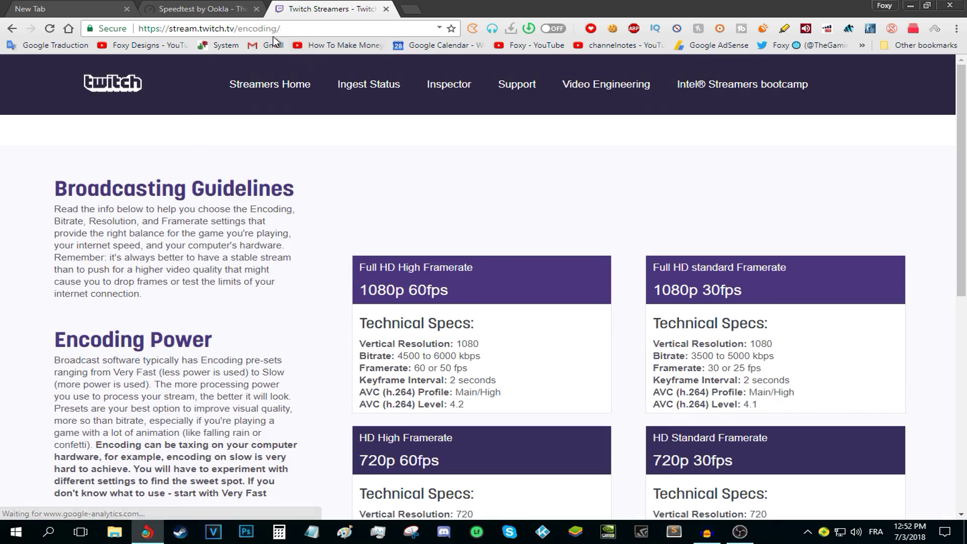
{"action": "scroll", "coordinate": [419, 308], "scroll_direction": "down", "scroll_amount": 2}
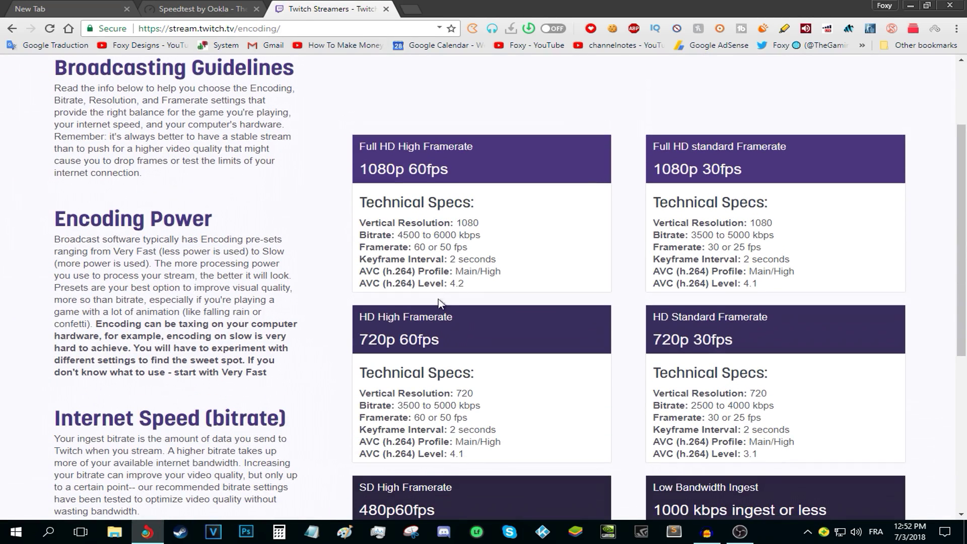
{"action": "scroll", "coordinate": [416, 271], "scroll_direction": "down", "scroll_amount": 4}
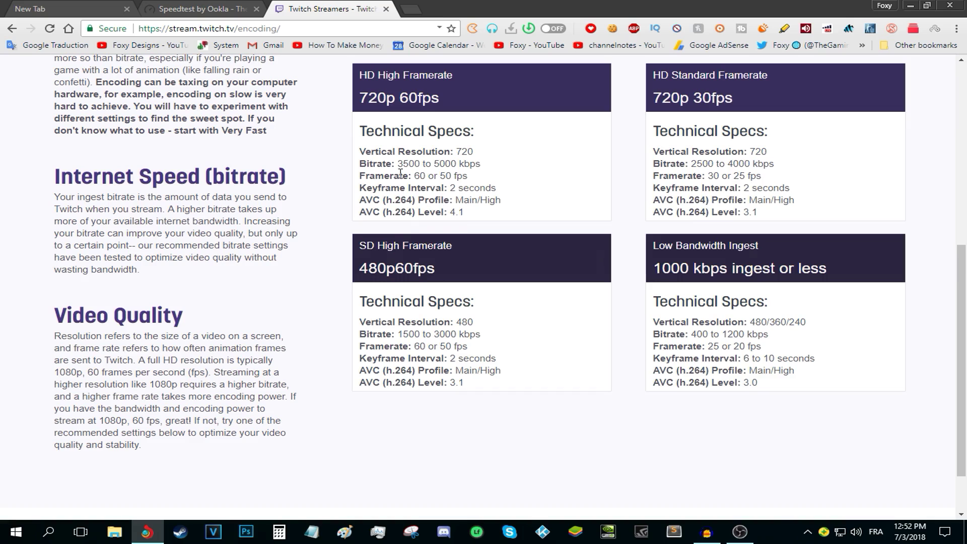
{"action": "left_click_drag", "start_coordinate": [398, 163], "coordinate": [421, 165]}
{"action": "left_click_drag", "start_coordinate": [655, 98], "coordinate": [738, 106]}
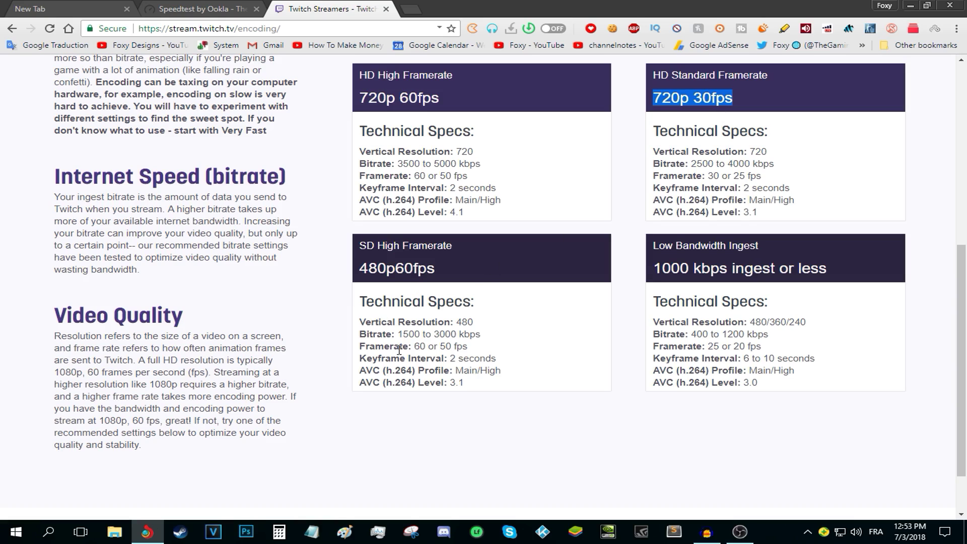
Highlight the 480p60fps heading and 1500 in the SD card's bitrate line.
{"action": "left_click_drag", "start_coordinate": [397, 334], "coordinate": [419, 334]}
{"action": "left_click", "coordinate": [419, 334]}
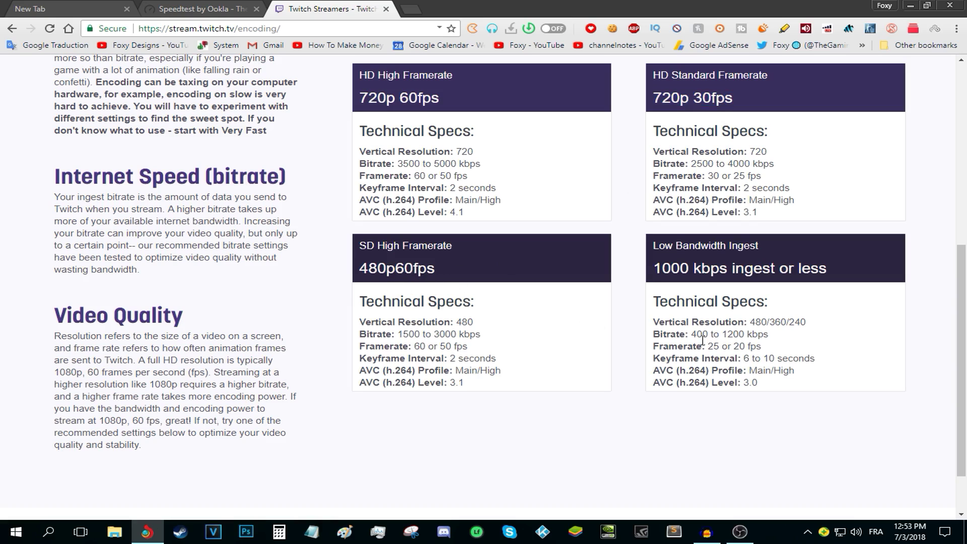
{"action": "left_click_drag", "start_coordinate": [365, 270], "coordinate": [417, 269]}
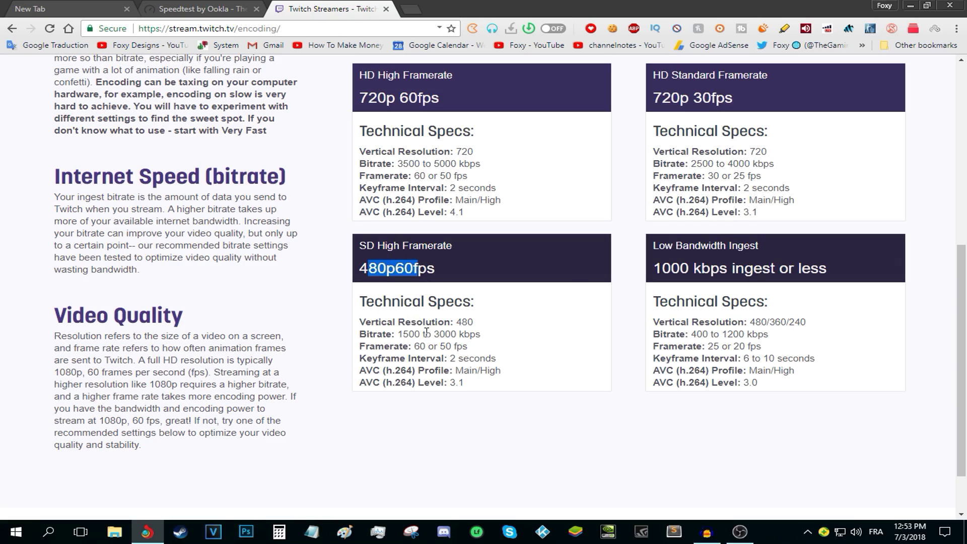
{"action": "left_click_drag", "start_coordinate": [402, 335], "coordinate": [422, 335]}
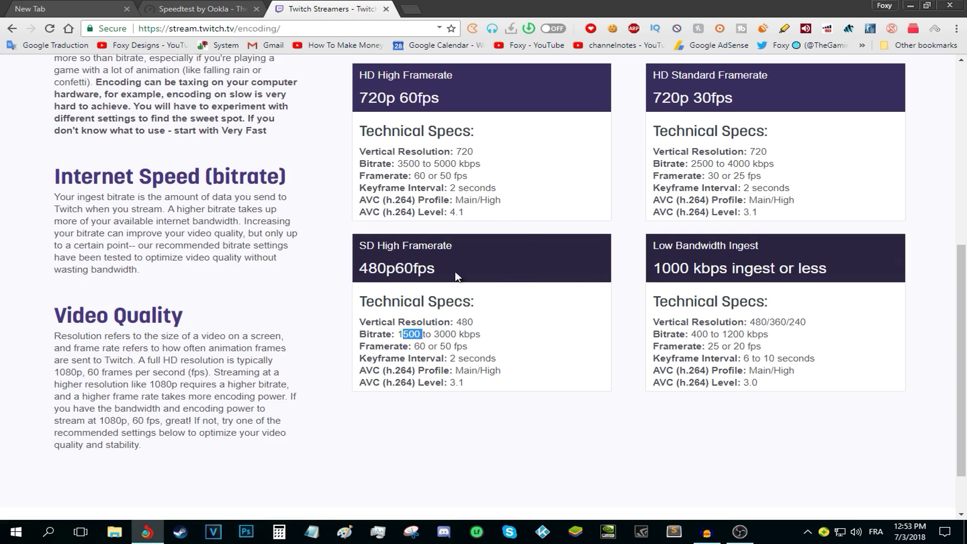
{"action": "left_click", "coordinate": [458, 294]}
{"action": "left_click_drag", "start_coordinate": [398, 334], "coordinate": [420, 335]}
{"action": "left_click", "coordinate": [403, 334]}
Copy 1500 into a new tab's address bar and work out 1500/1000.
{"action": "right_click", "coordinate": [411, 338]}
{"action": "left_click", "coordinate": [403, 334]}
{"action": "double_click", "coordinate": [405, 335]}
{"action": "key", "text": "ctrl+c"}
{"action": "left_click", "coordinate": [405, 10]}
{"action": "key", "text": "ctrl+v"}
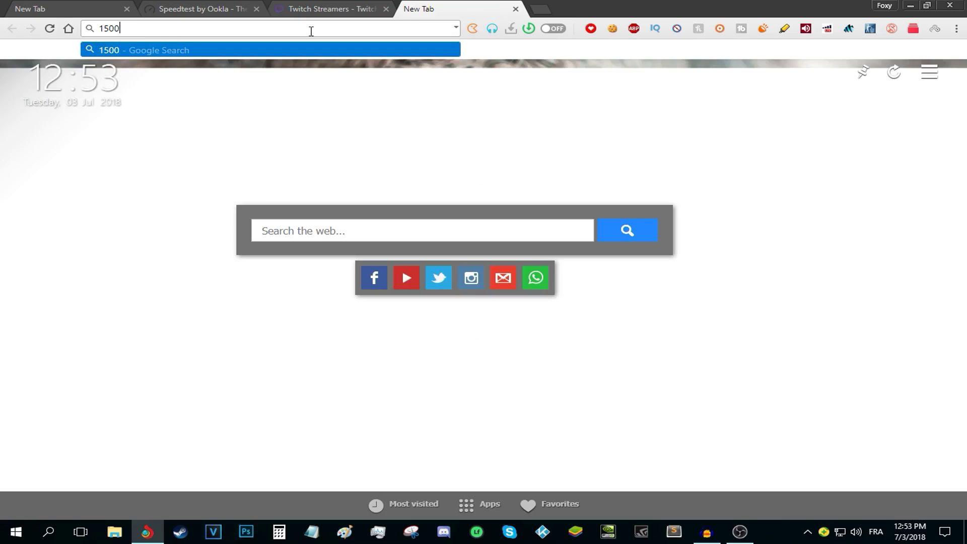
{"action": "type", "text": "/100"}
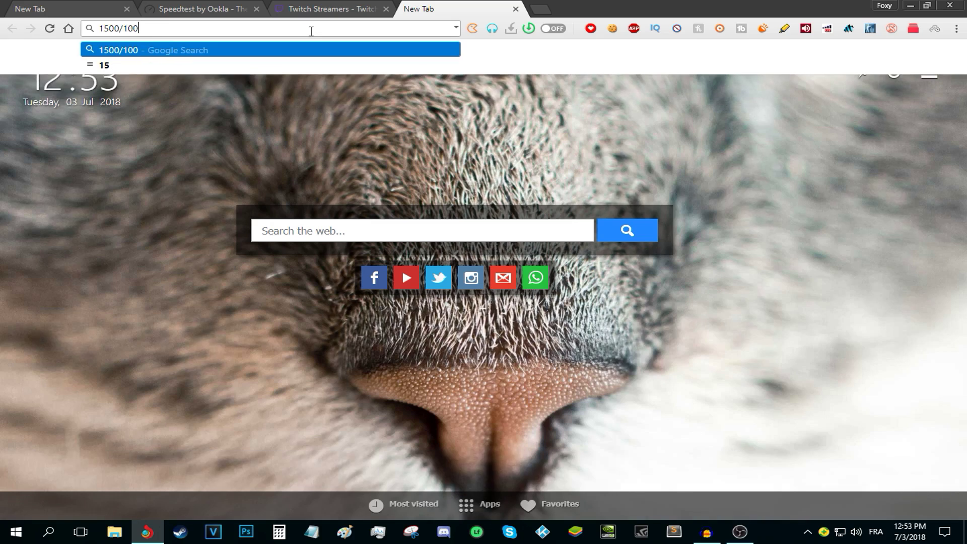
{"action": "type", "text": "0"}
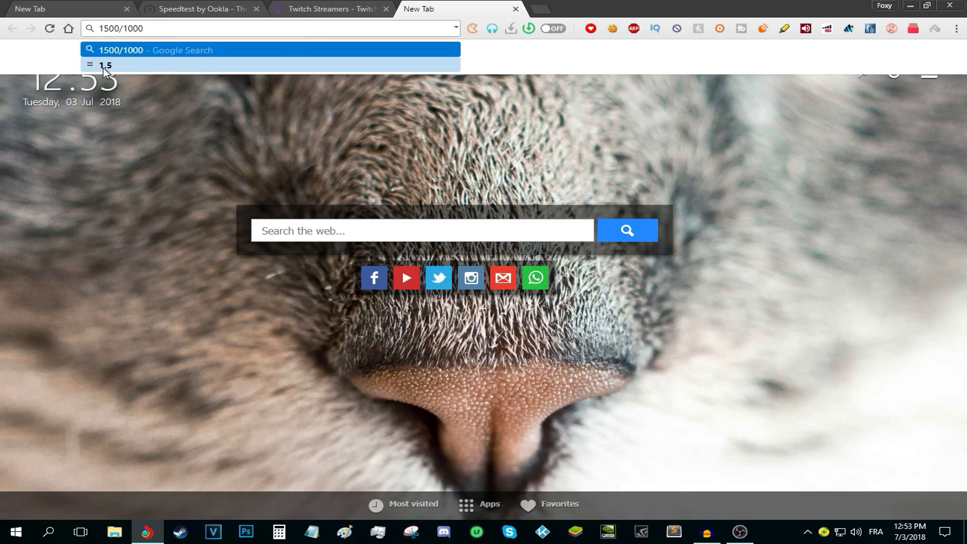
Compare with the 0.87 Mbps Speedtest upload, then return to Twitch's bitrate tiers.
{"action": "left_click", "coordinate": [254, 6]}
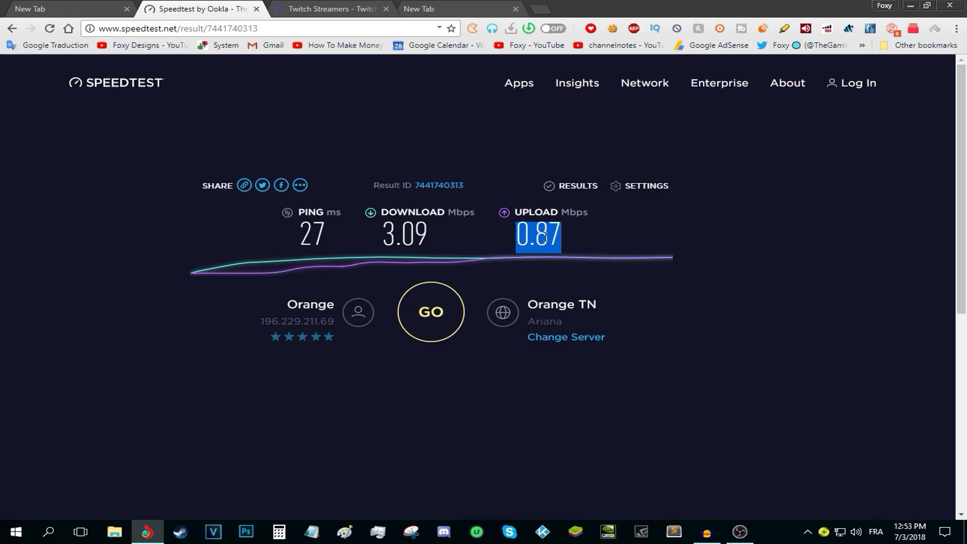
{"action": "left_click", "coordinate": [419, 9]}
{"action": "left_click", "coordinate": [327, 9]}
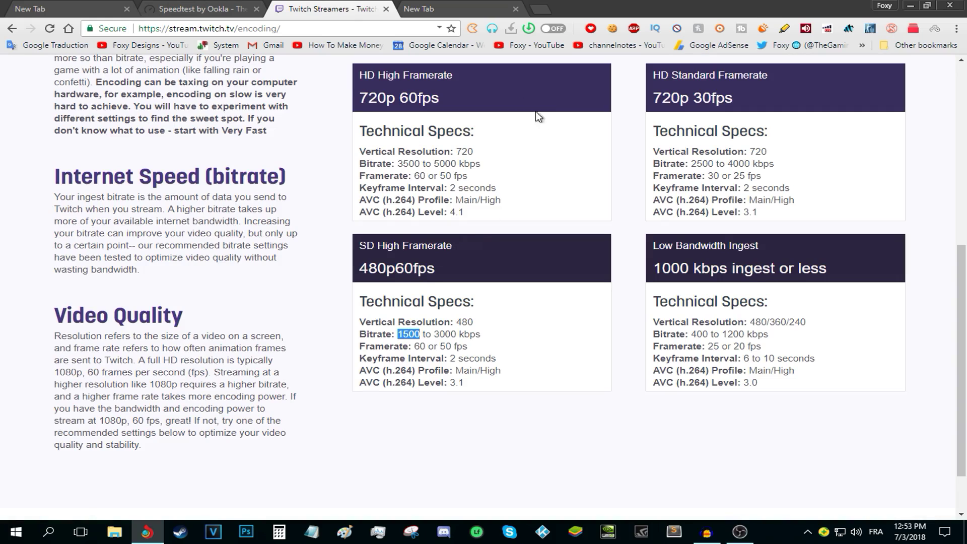
Bring the OBS video settings back into view and keep Bilinear as the downscale filter.
{"action": "left_click", "coordinate": [915, 5]}
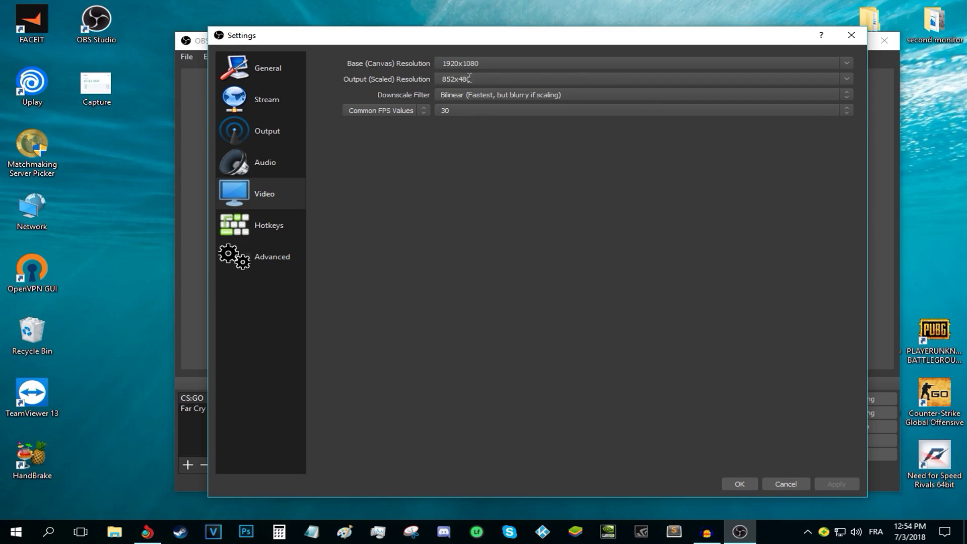
{"action": "left_click", "coordinate": [455, 95]}
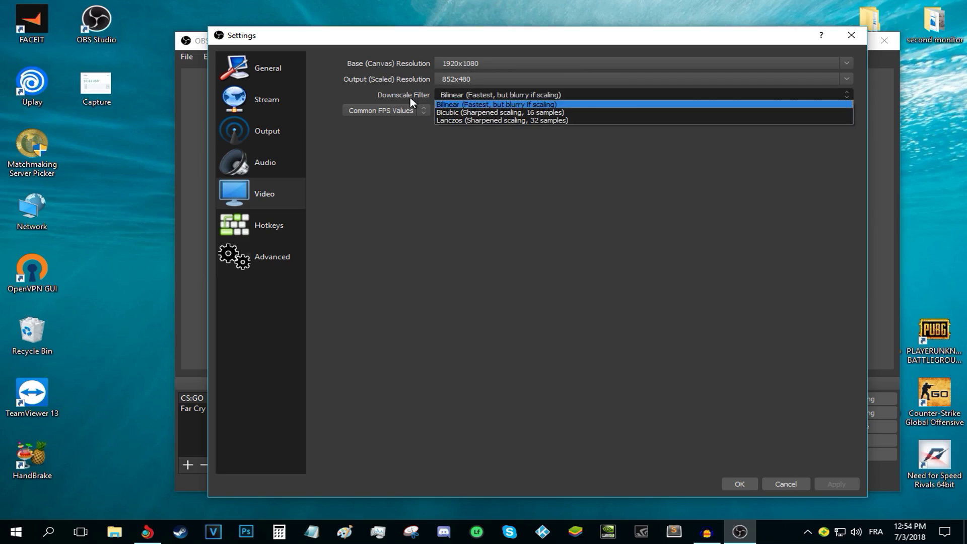
{"action": "left_click", "coordinate": [477, 105]}
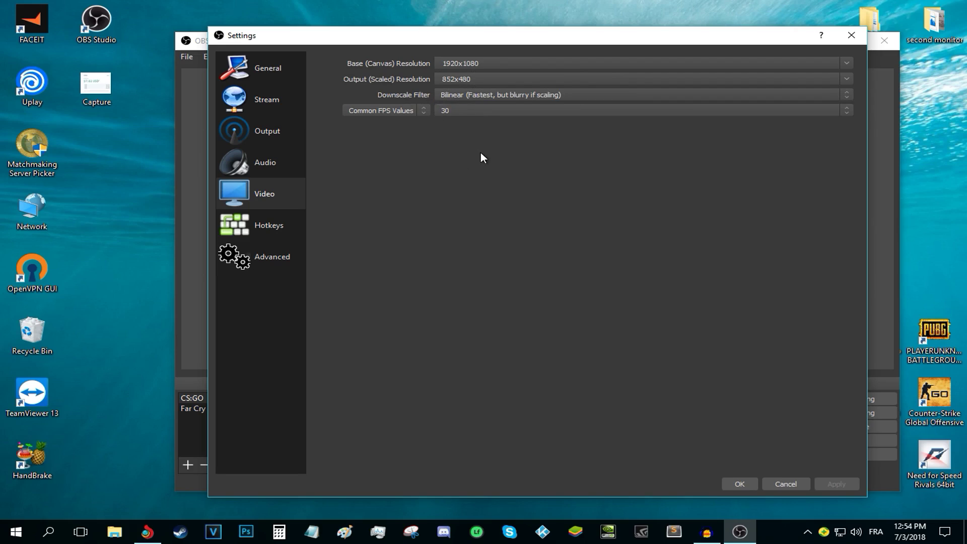
{"action": "left_click", "coordinate": [481, 96]}
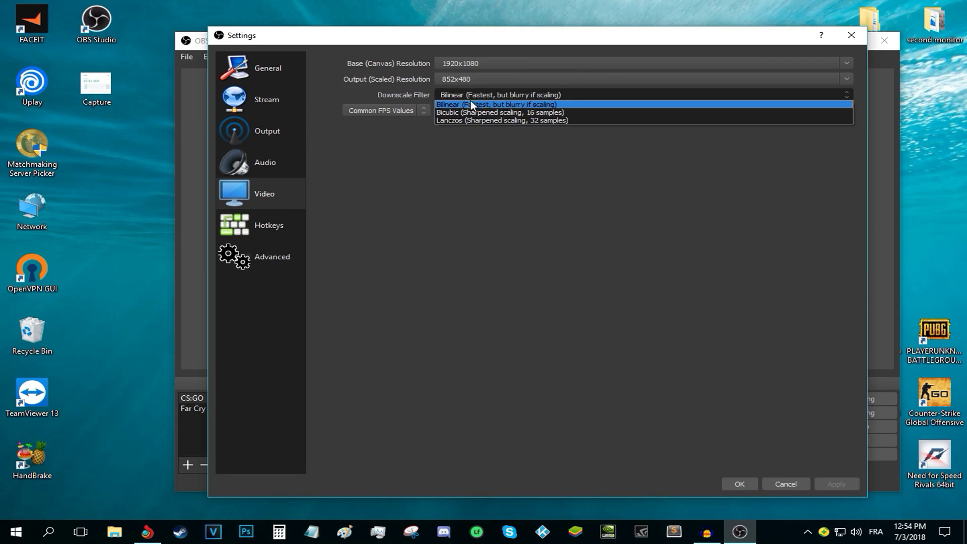
{"action": "left_click", "coordinate": [506, 107]}
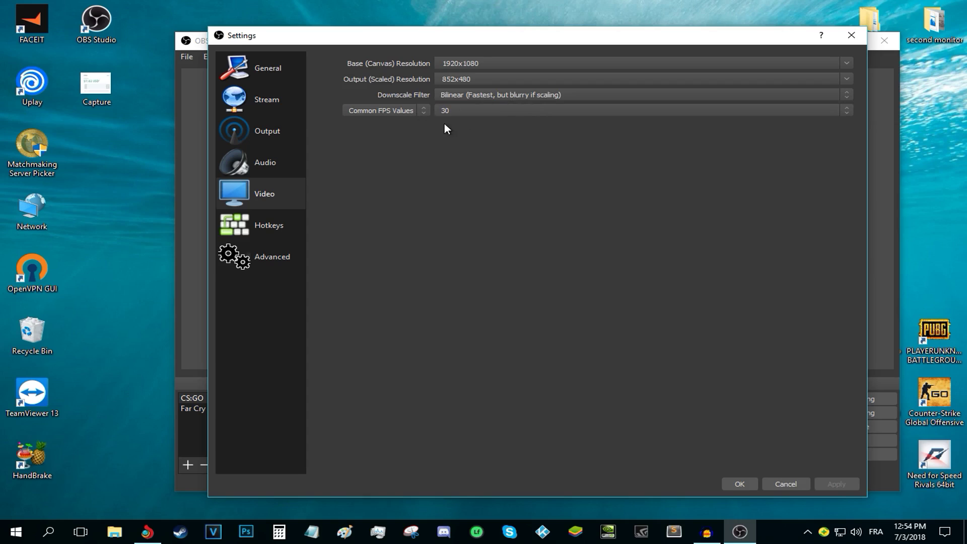
Keep the common FPS value at 30 for the 852x480 output.
{"action": "left_click", "coordinate": [463, 112]}
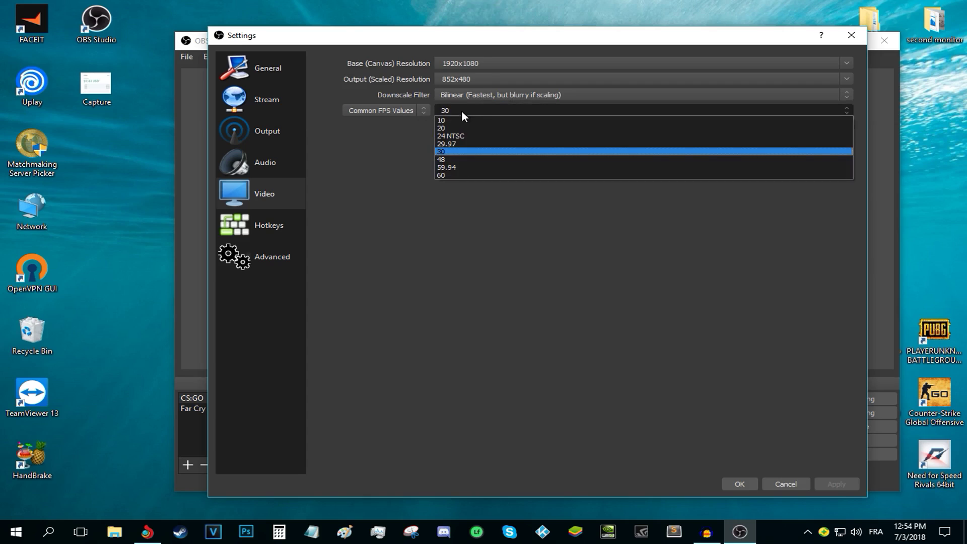
{"action": "left_click", "coordinate": [442, 150]}
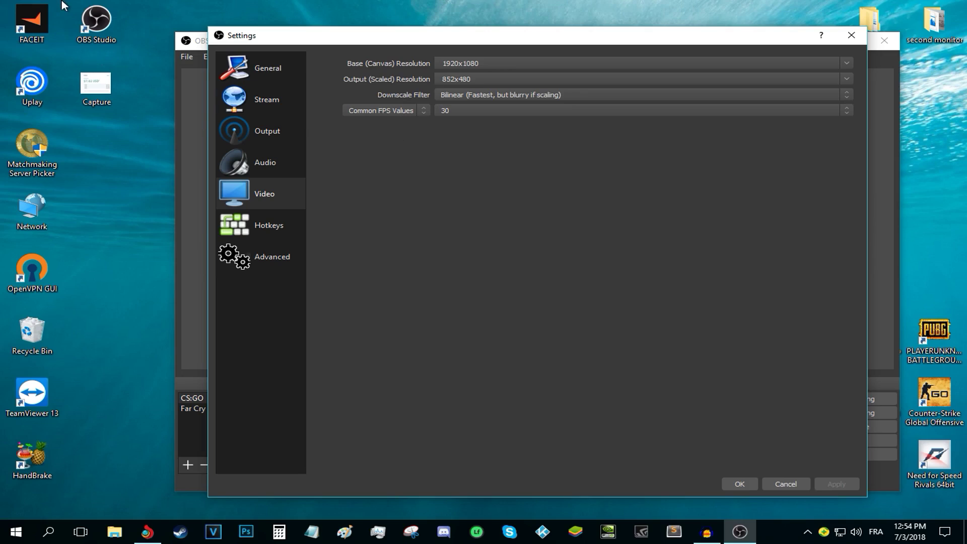
{"action": "left_click", "coordinate": [471, 110]}
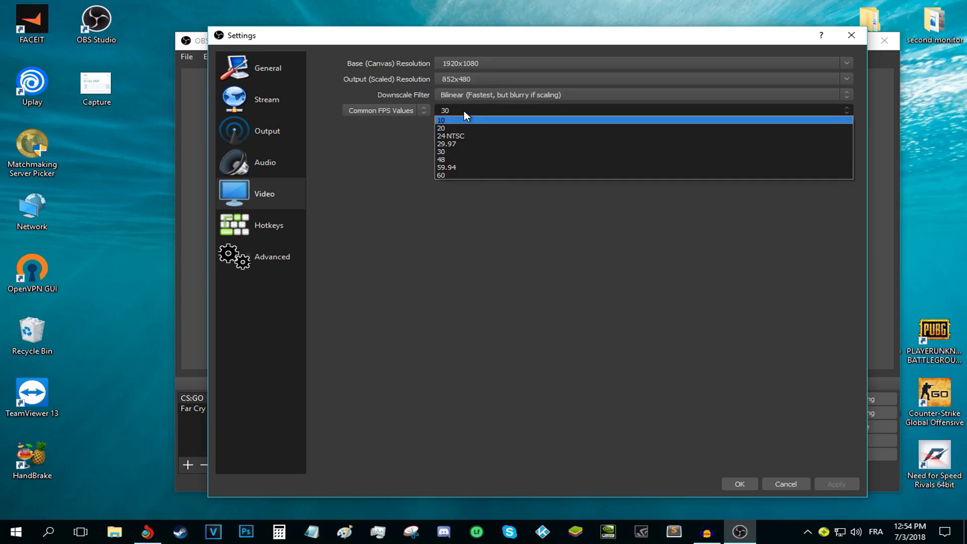
{"action": "left_click", "coordinate": [459, 150]}
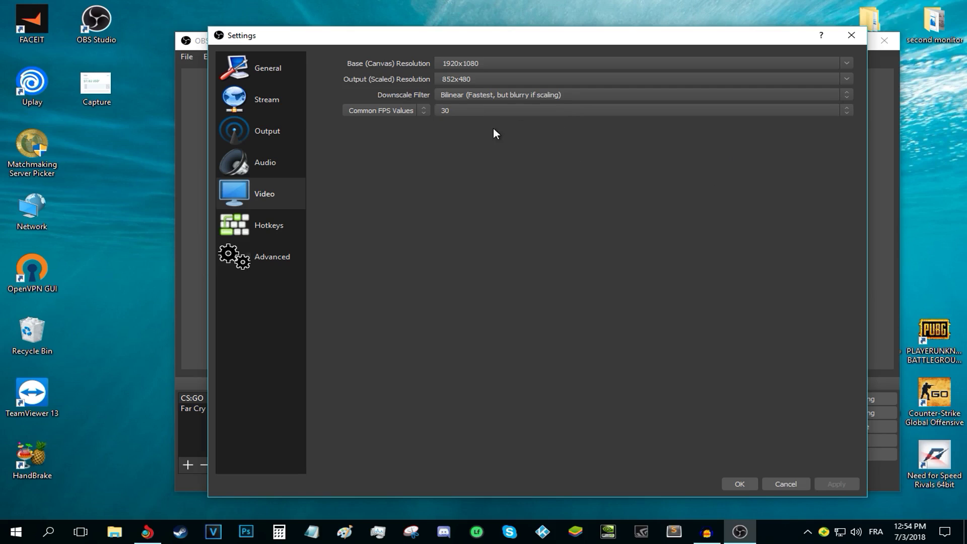
{"action": "left_click", "coordinate": [461, 106]}
{"action": "key", "text": "Escape"}
On the Advanced page, check Above Normal process priority and keep Direct3D 11 as renderer.
{"action": "left_click", "coordinate": [289, 233]}
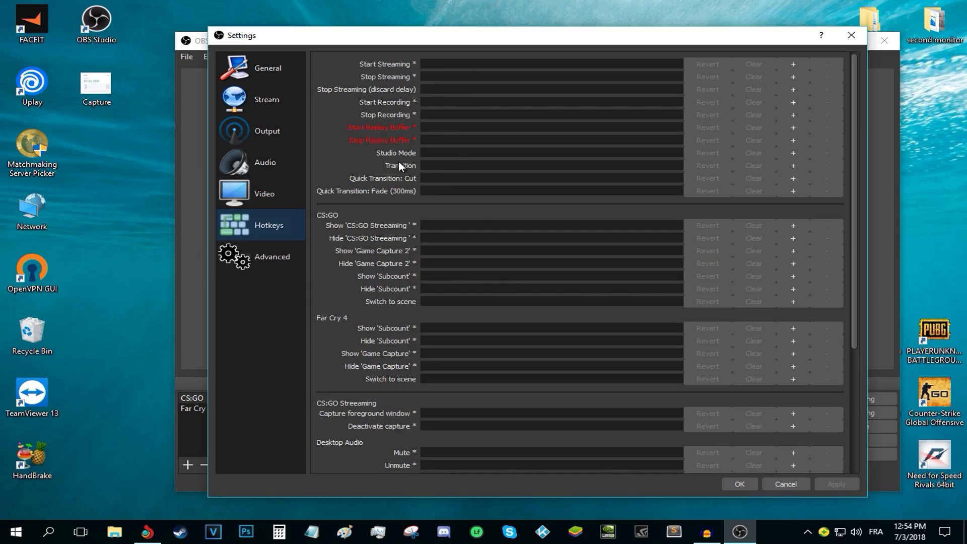
{"action": "left_click", "coordinate": [241, 260]}
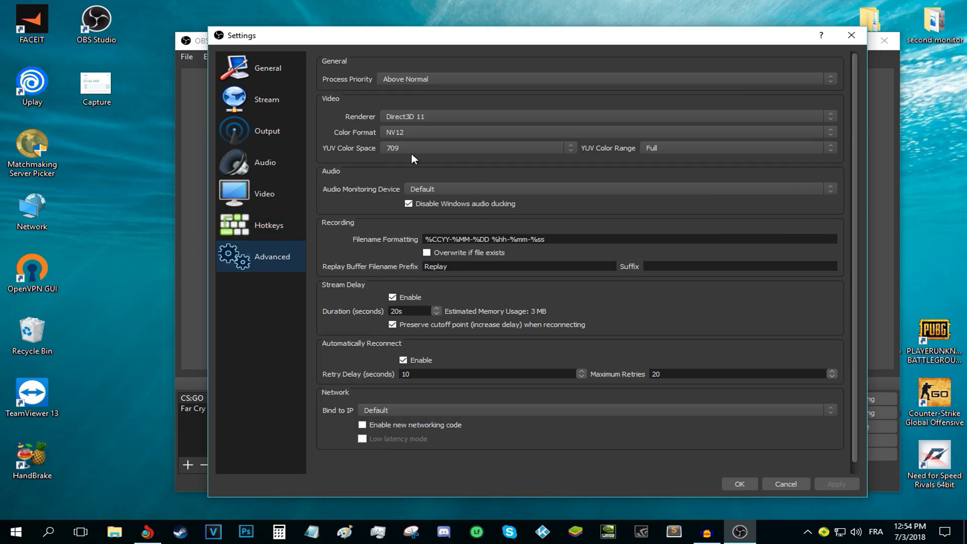
{"action": "left_click", "coordinate": [404, 80]}
{"action": "left_click", "coordinate": [426, 116]}
{"action": "left_click", "coordinate": [414, 127]}
Keep NV12 color format, 709 YUV color space and Full color range.
{"action": "left_click", "coordinate": [414, 132]}
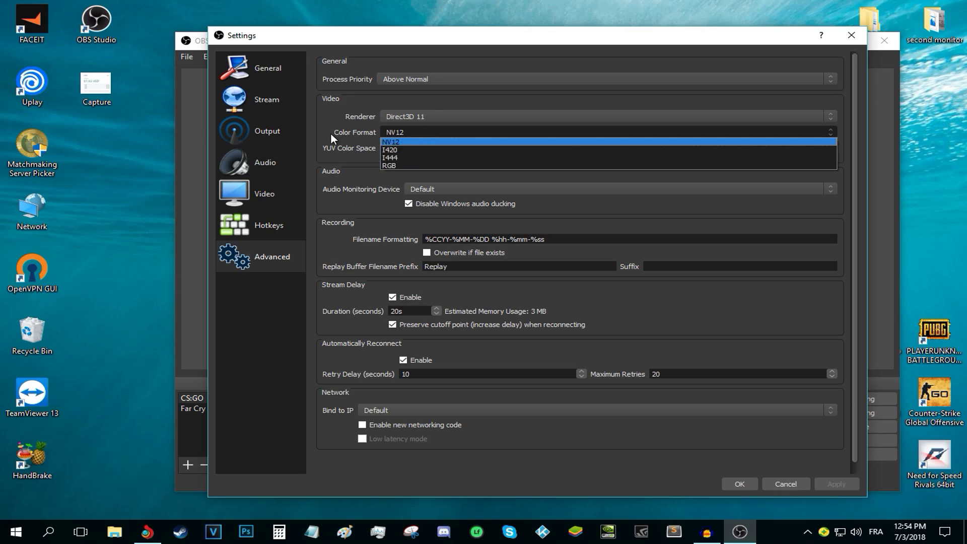
{"action": "left_click", "coordinate": [410, 141]}
{"action": "left_click", "coordinate": [406, 148]}
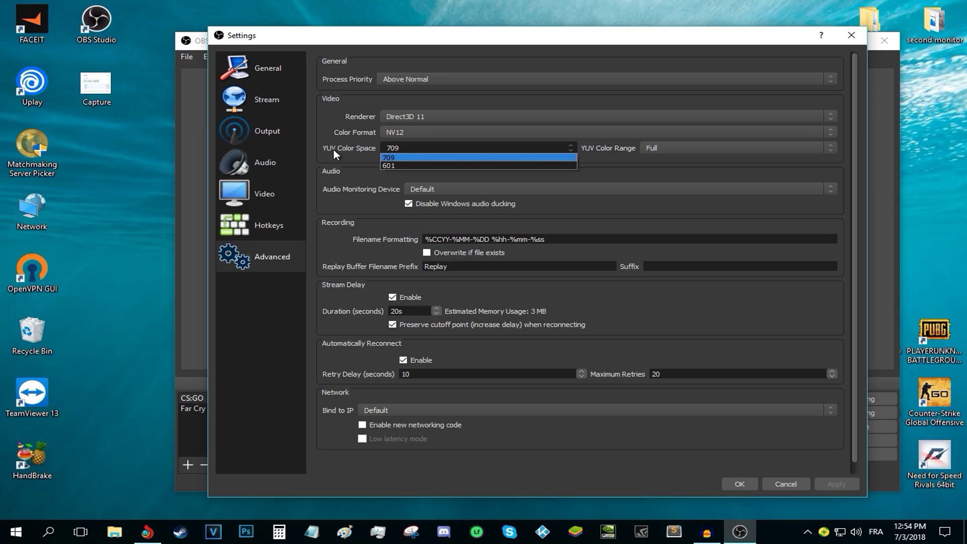
{"action": "left_click", "coordinate": [405, 157]}
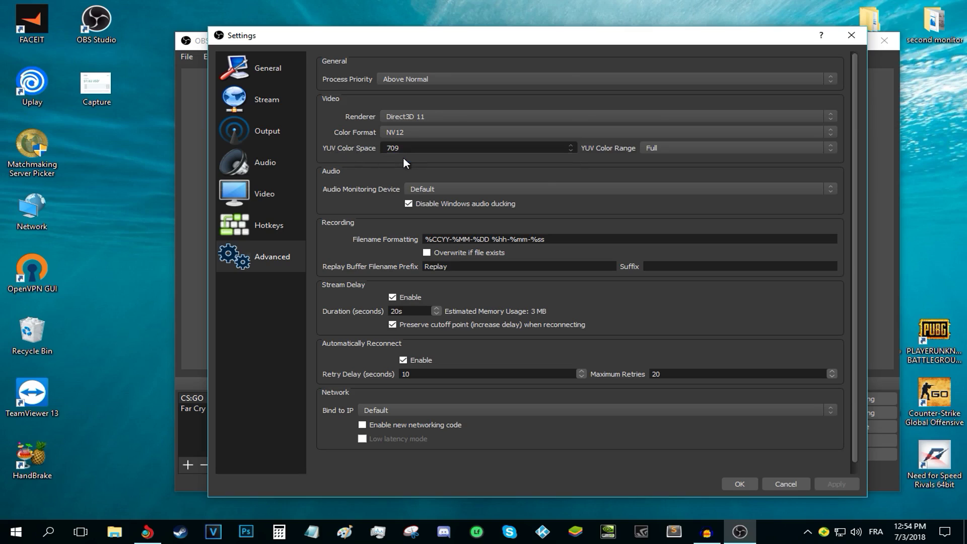
{"action": "left_click", "coordinate": [686, 151]}
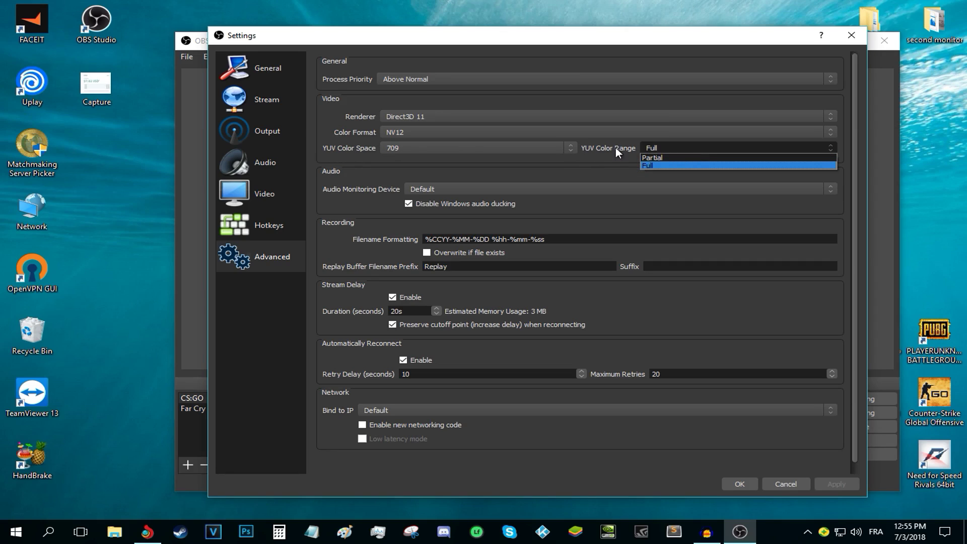
{"action": "left_click", "coordinate": [654, 166]}
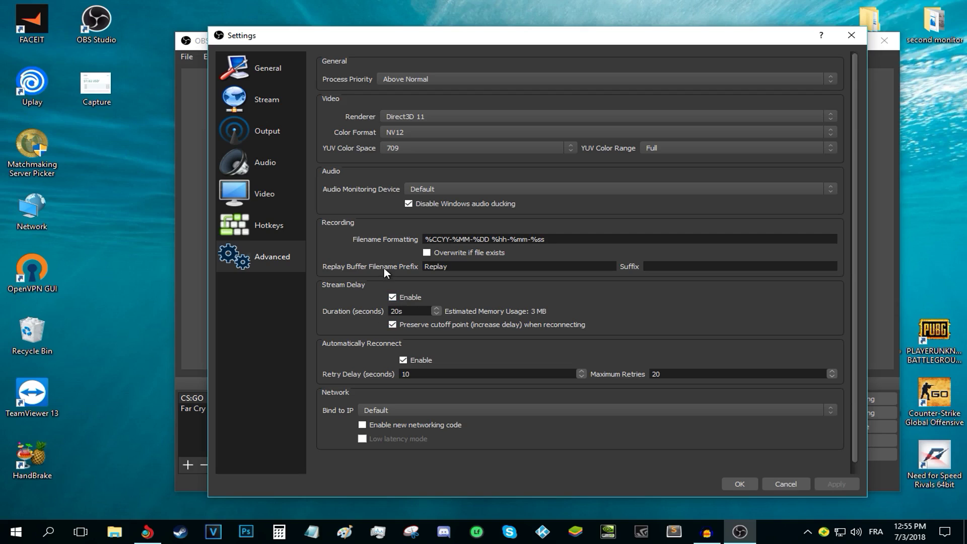
{"action": "left_click", "coordinate": [740, 484]}
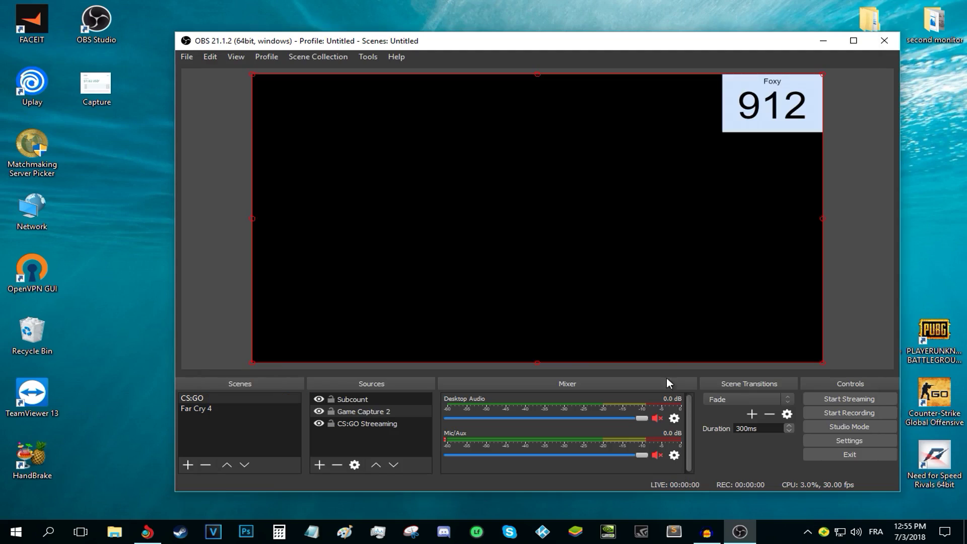
{"action": "left_click", "coordinate": [147, 532]}
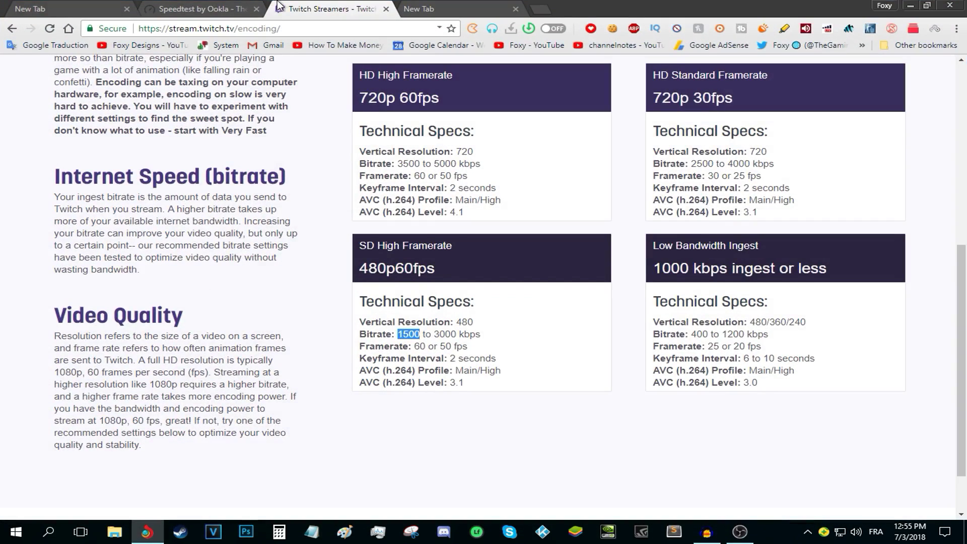
{"action": "left_click", "coordinate": [201, 8]}
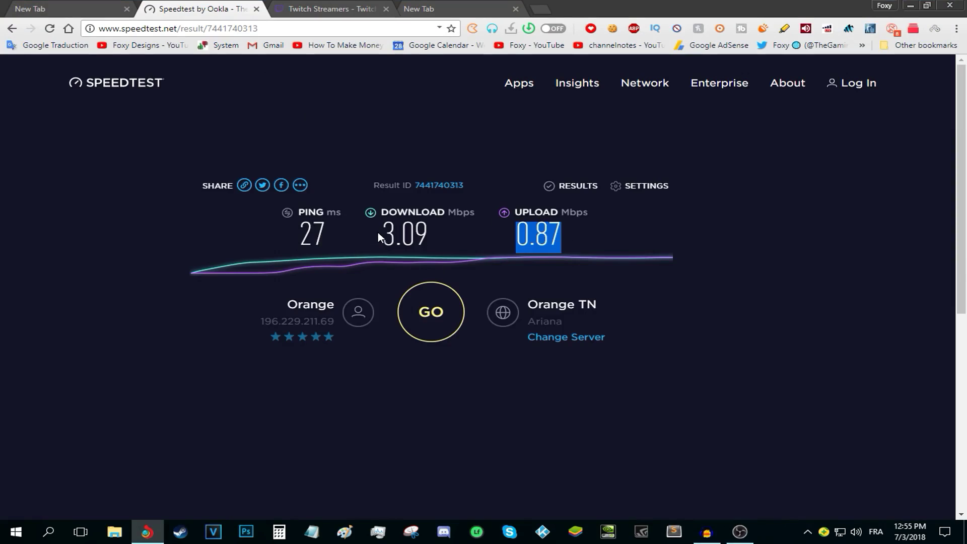
{"action": "mouse_move", "coordinate": [379, 233]}
{"action": "left_mouse_down"}
{"action": "mouse_move", "coordinate": [427, 236]}
{"action": "mouse_move", "coordinate": [379, 241]}
{"action": "left_mouse_up"}
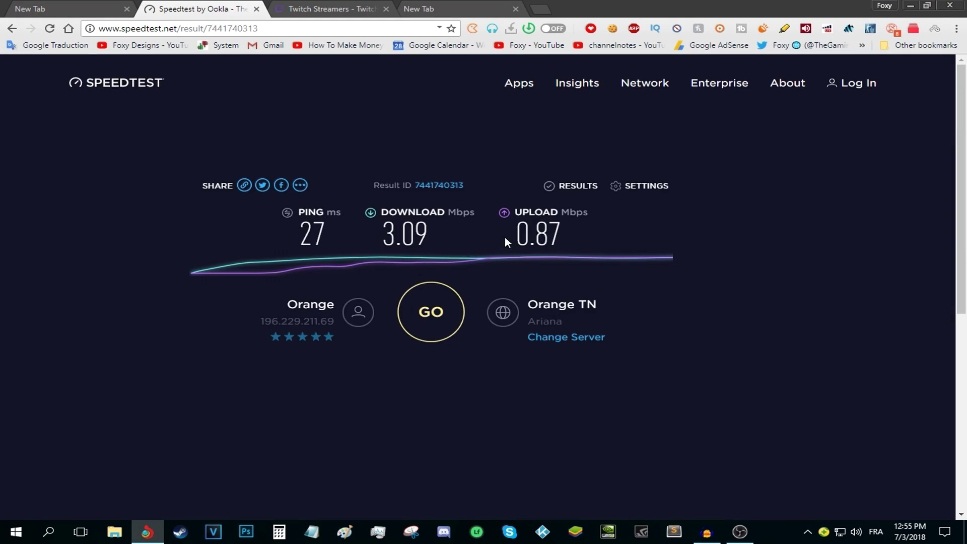
{"action": "left_click_drag", "start_coordinate": [507, 238], "coordinate": [586, 239]}
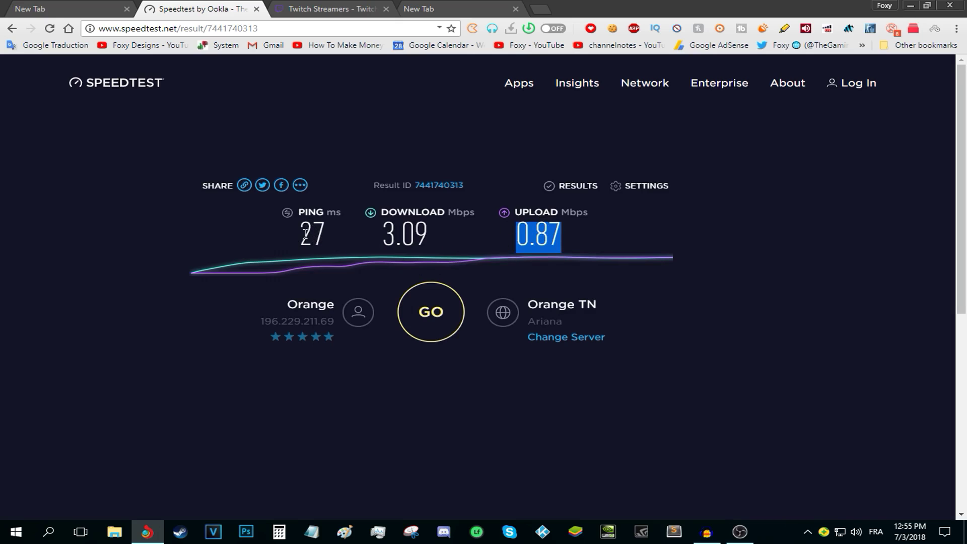
{"action": "double_click", "coordinate": [327, 239]}
{"action": "left_click", "coordinate": [351, 248]}
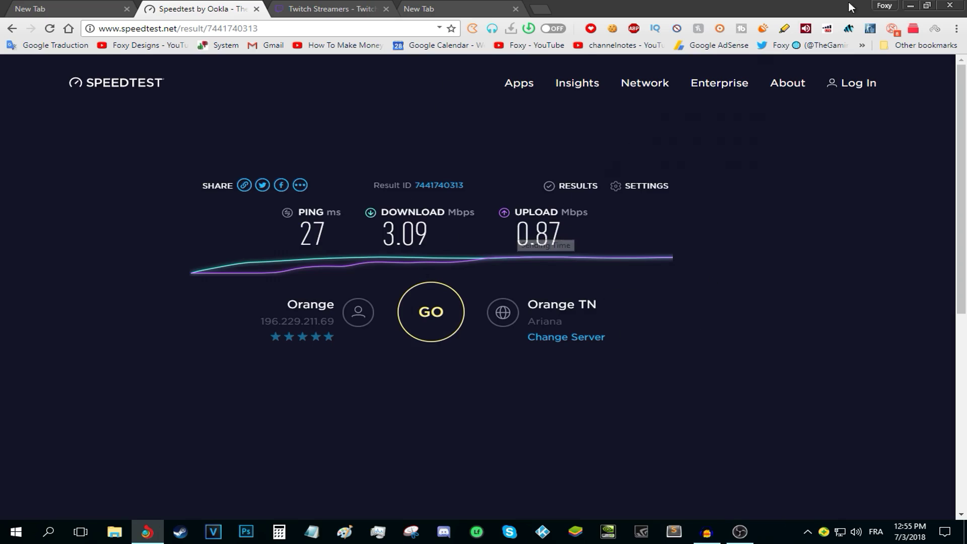
{"action": "left_click", "coordinate": [910, 5]}
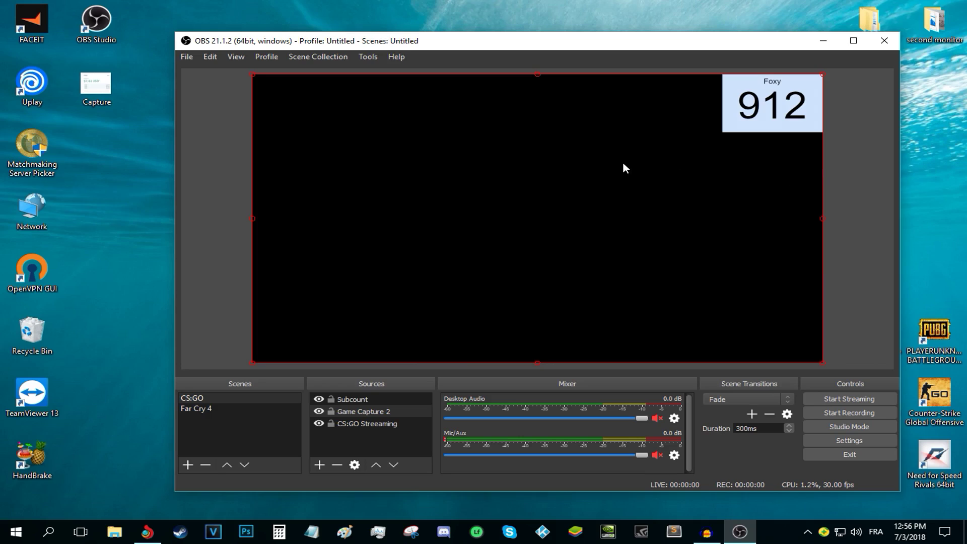
{"action": "key", "text": "super+d"}
{"action": "right_click", "coordinate": [568, 76]}
Refresh the desktop, restore OBS, and drag its window toward the upper left.
{"action": "left_click", "coordinate": [589, 107]}
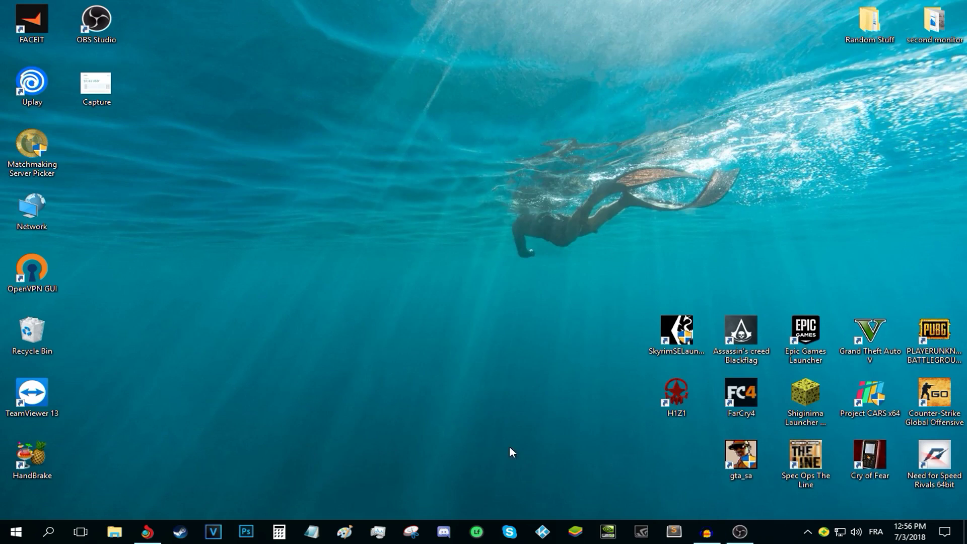
{"action": "left_click", "coordinate": [740, 532]}
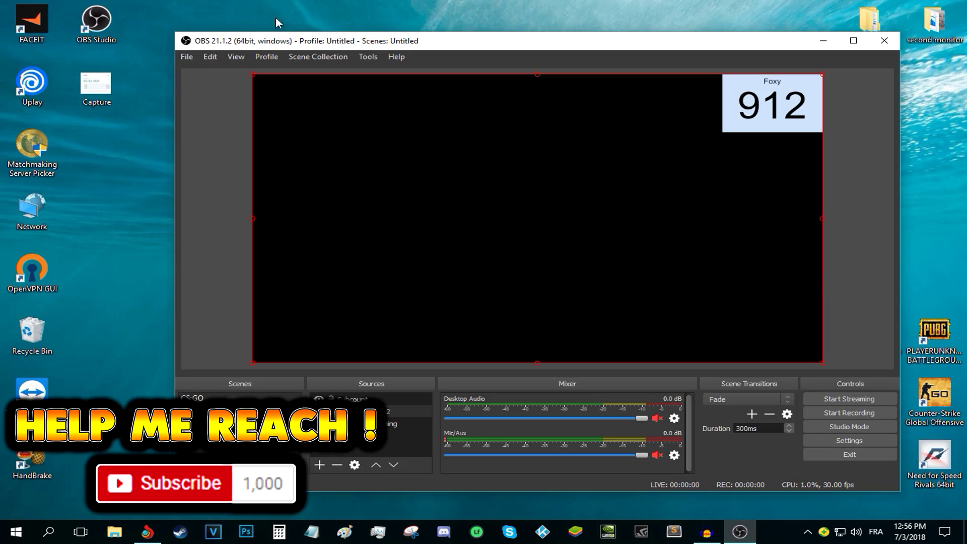
{"action": "left_click_drag", "start_coordinate": [351, 41], "coordinate": [288, 32]}
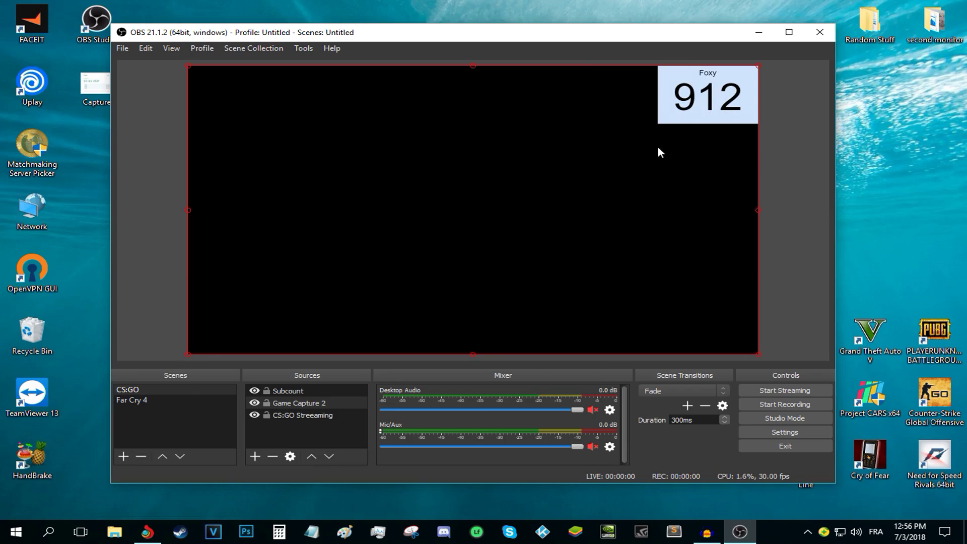
Minimize OBS, refresh the desktop, and restore the OBS window again.
{"action": "left_click", "coordinate": [757, 32]}
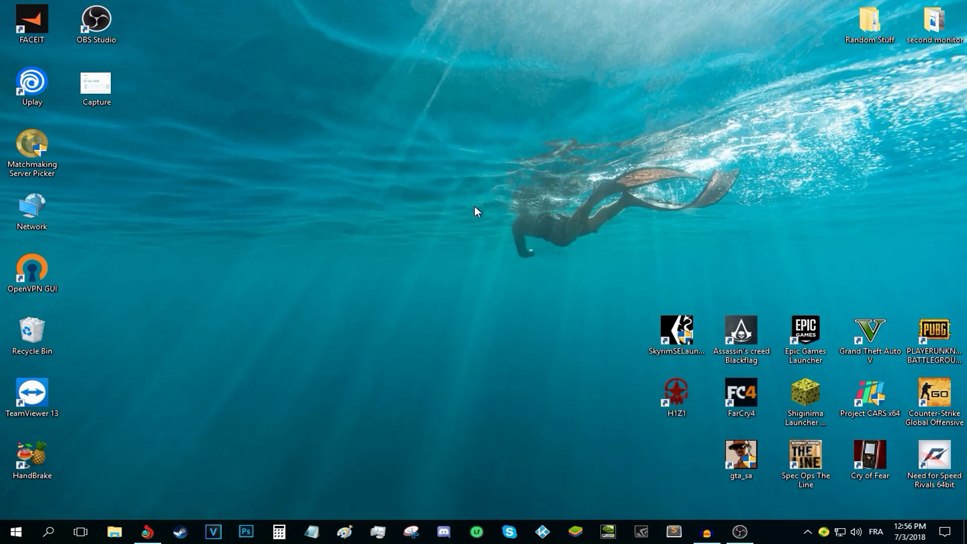
{"action": "right_click", "coordinate": [522, 178]}
{"action": "left_click", "coordinate": [538, 214]}
{"action": "left_click", "coordinate": [739, 532]}
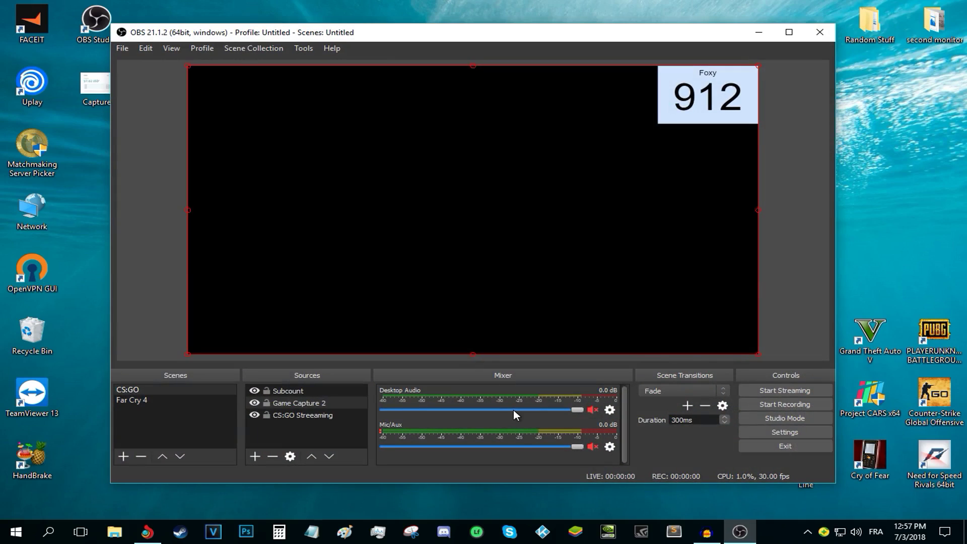